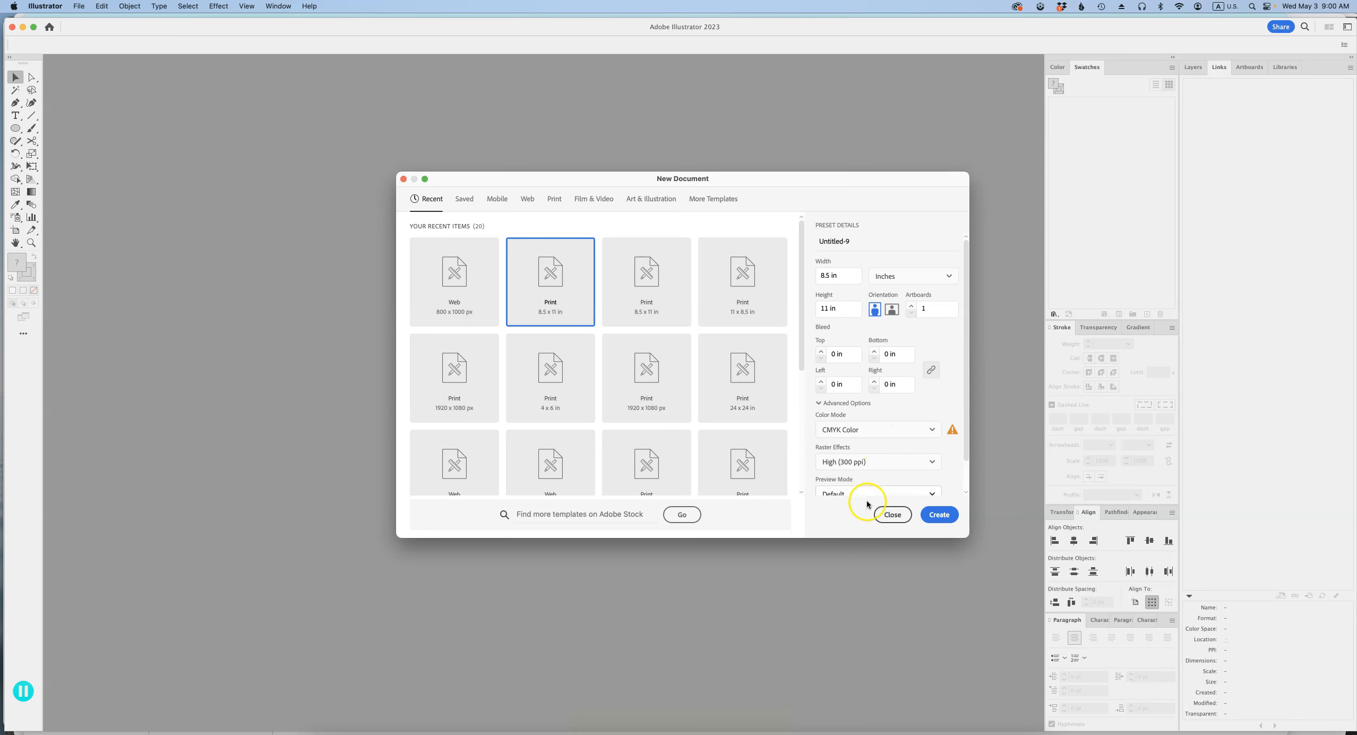
Step: Create an 8.5 x 11 in portrait CMYK print document and save it as LogoTrace.ai in the Module 3 folder
left_click(947, 519)
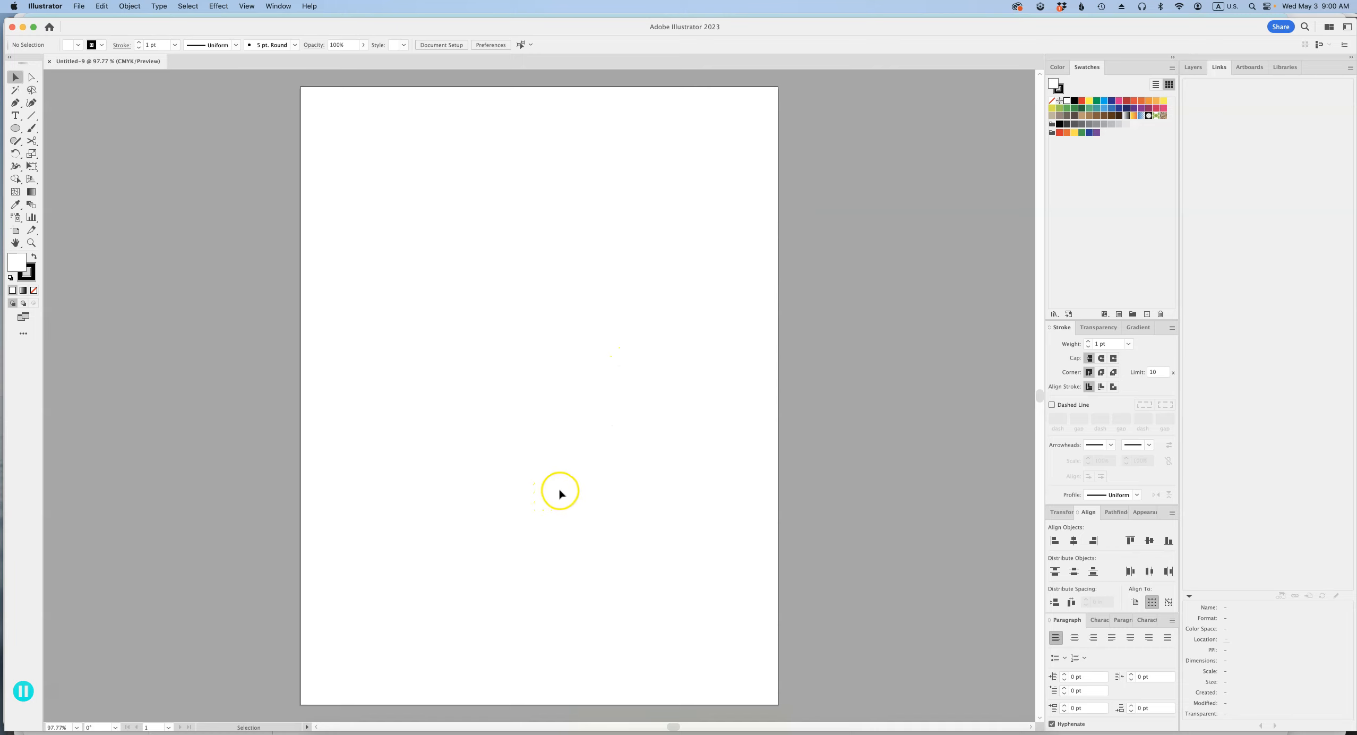
left_click(78, 6)
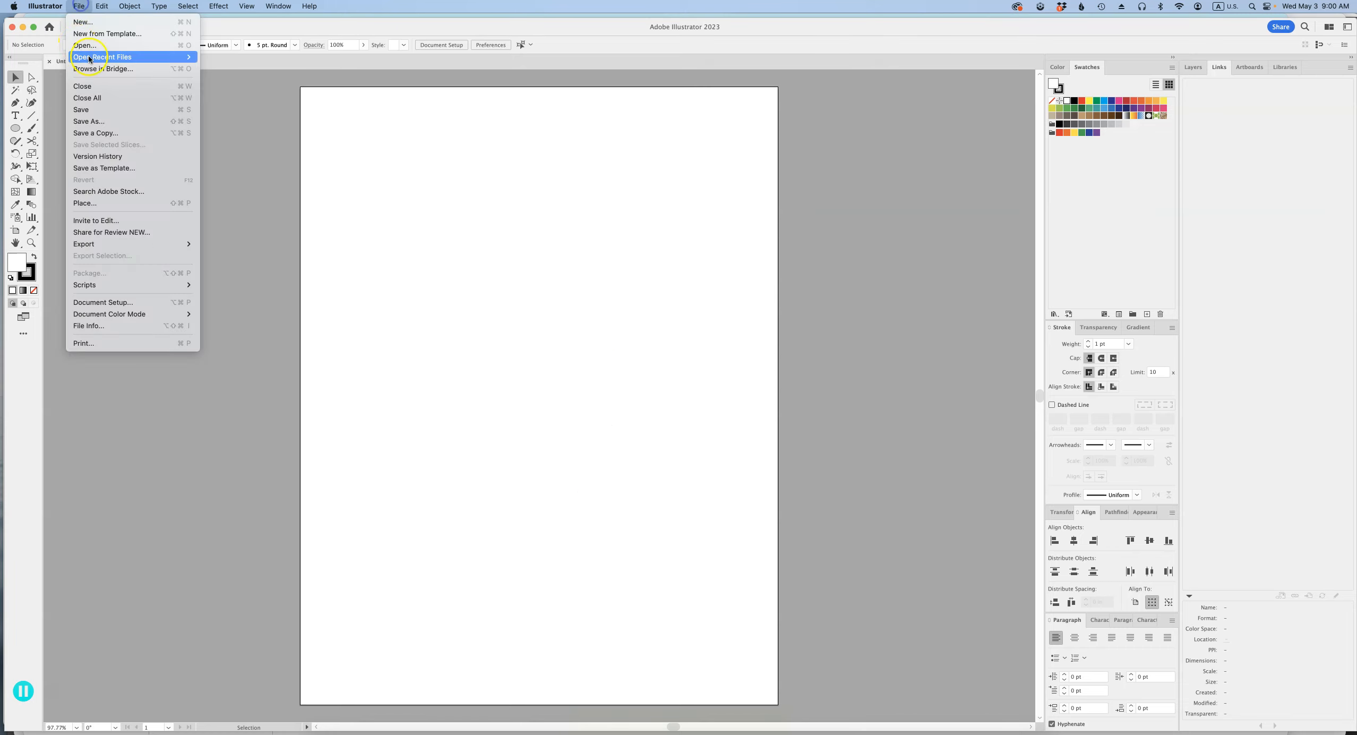
left_click(130, 110)
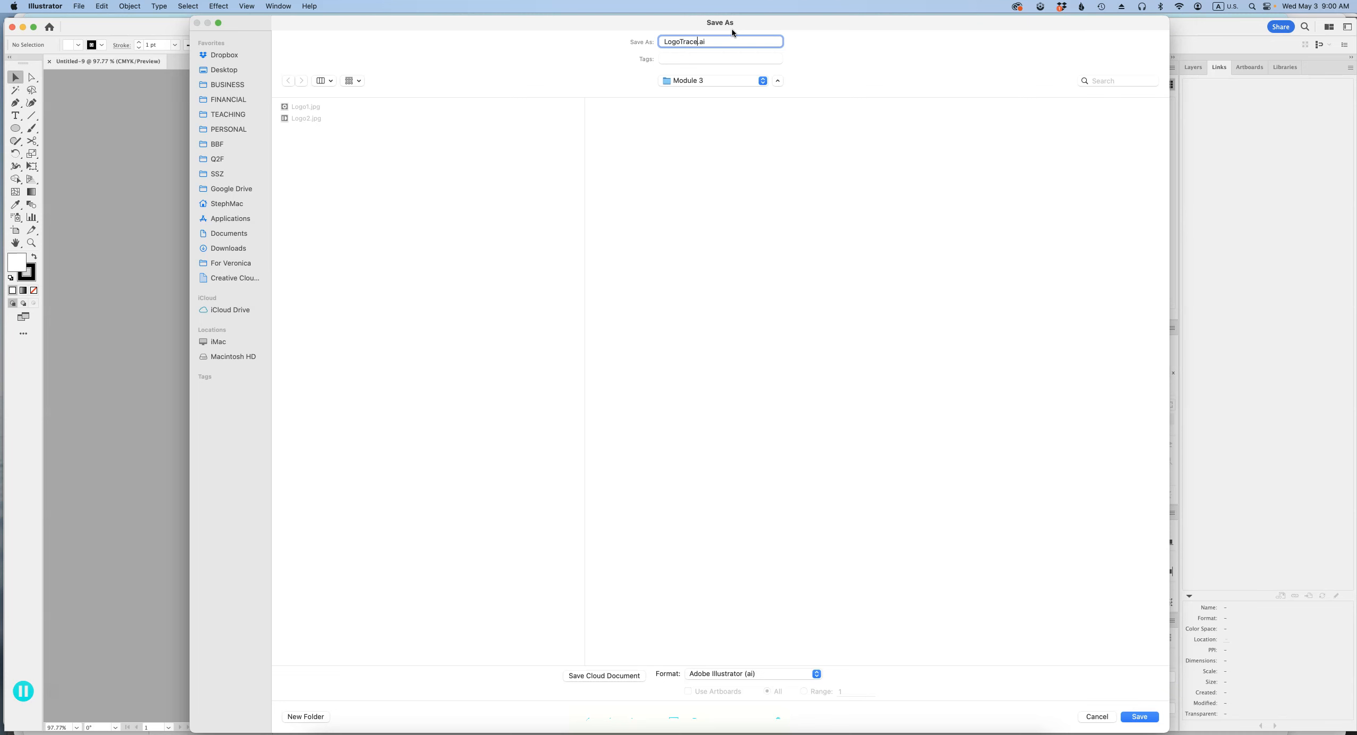
key("Return")
key("Return")
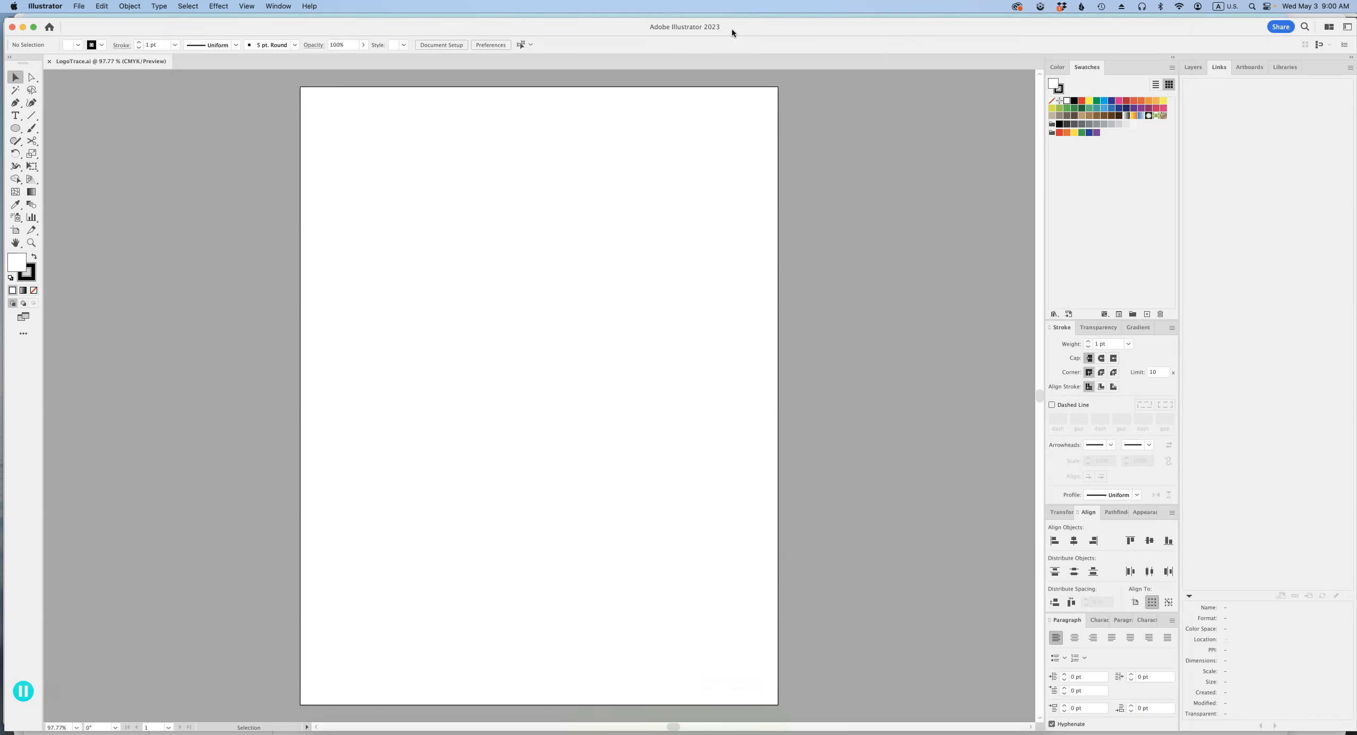
Step: Place Logo1.jpg from the Module 3 folder as a linked image and center it vertically on the artboard
left_click(454, 173)
left_click(80, 6)
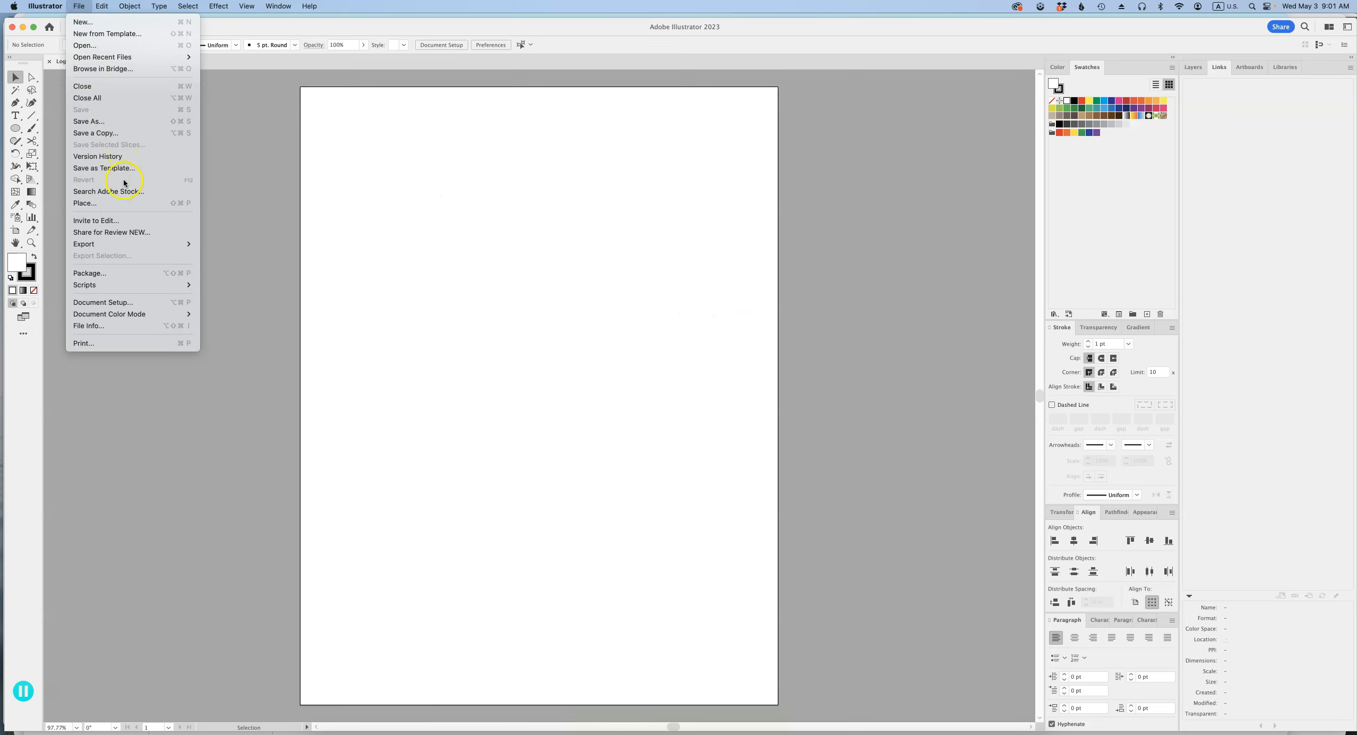
left_click(127, 204)
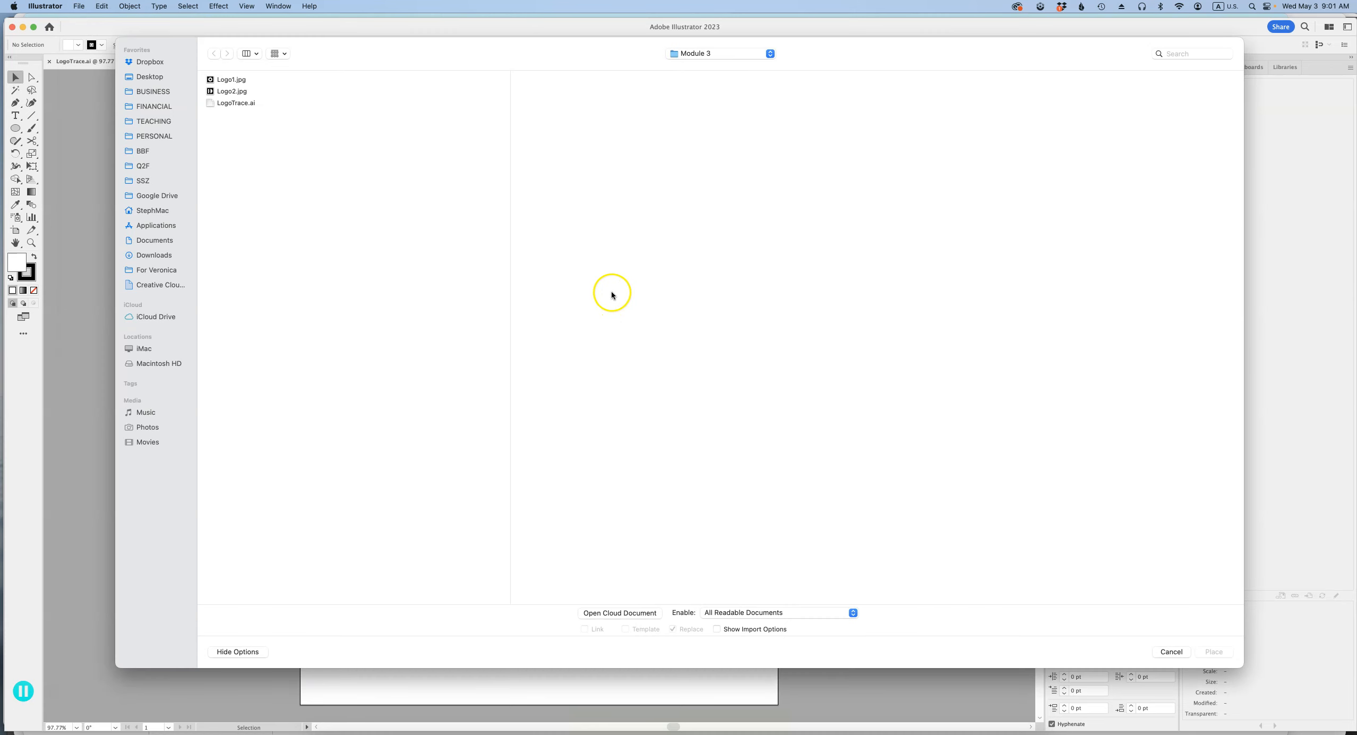
left_click(736, 55)
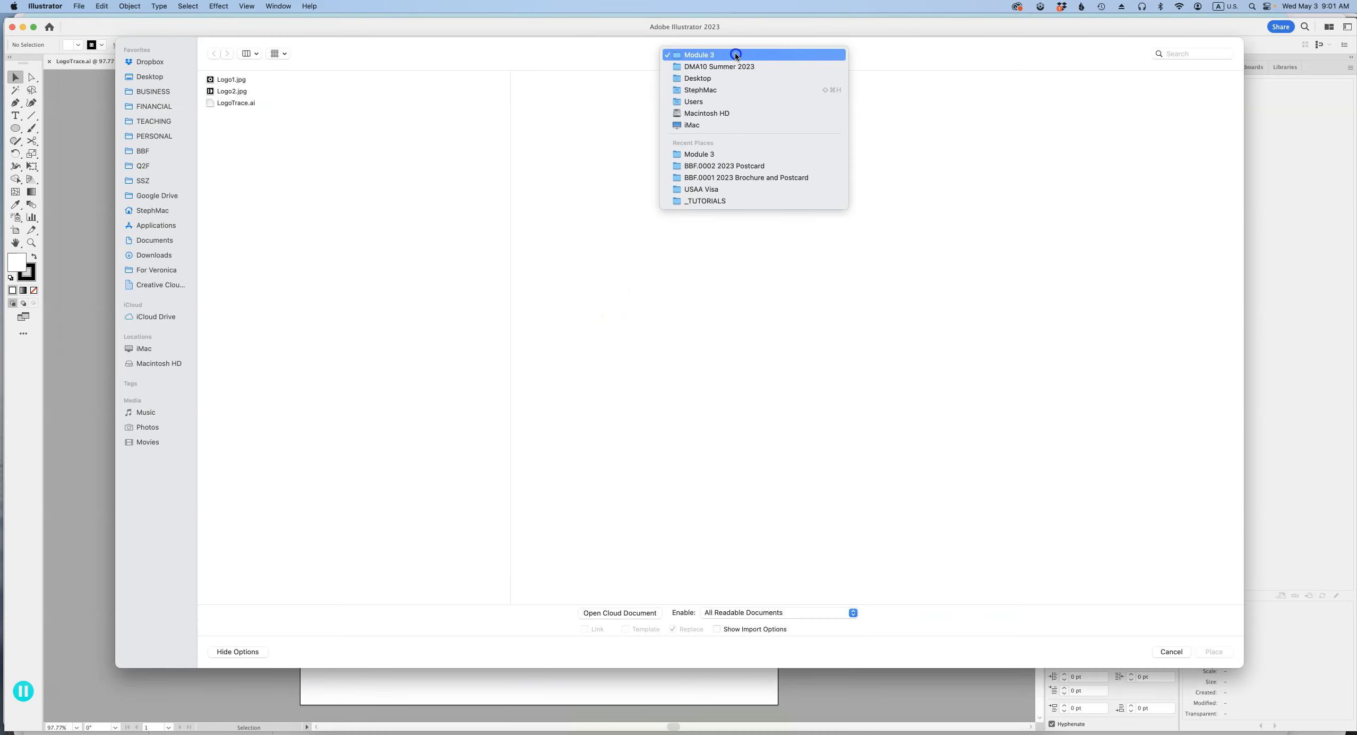
left_click(736, 55)
double_click(212, 81)
left_click(383, 198)
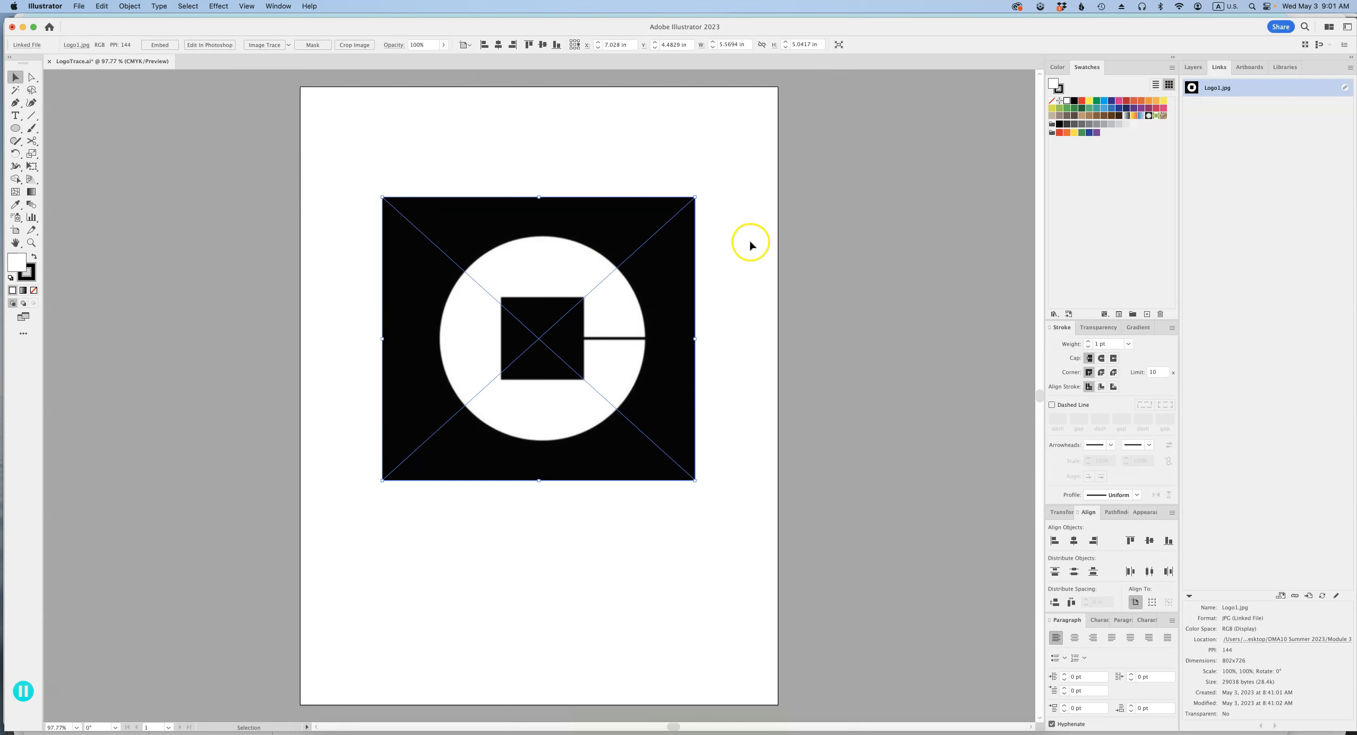
left_click(1150, 541)
Step: Dim the images on Layer 1 to 50% in its layer options
left_click(1193, 67)
left_click(1270, 104)
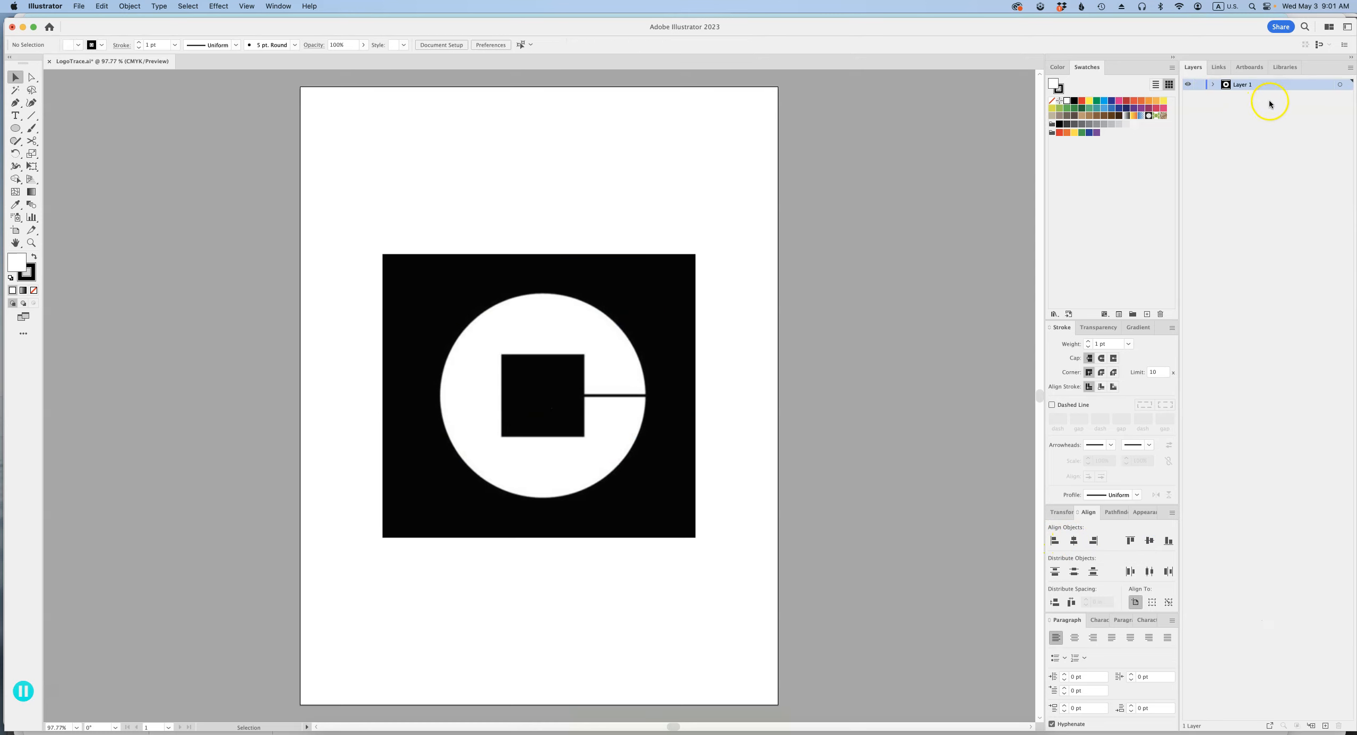
double_click(1307, 84)
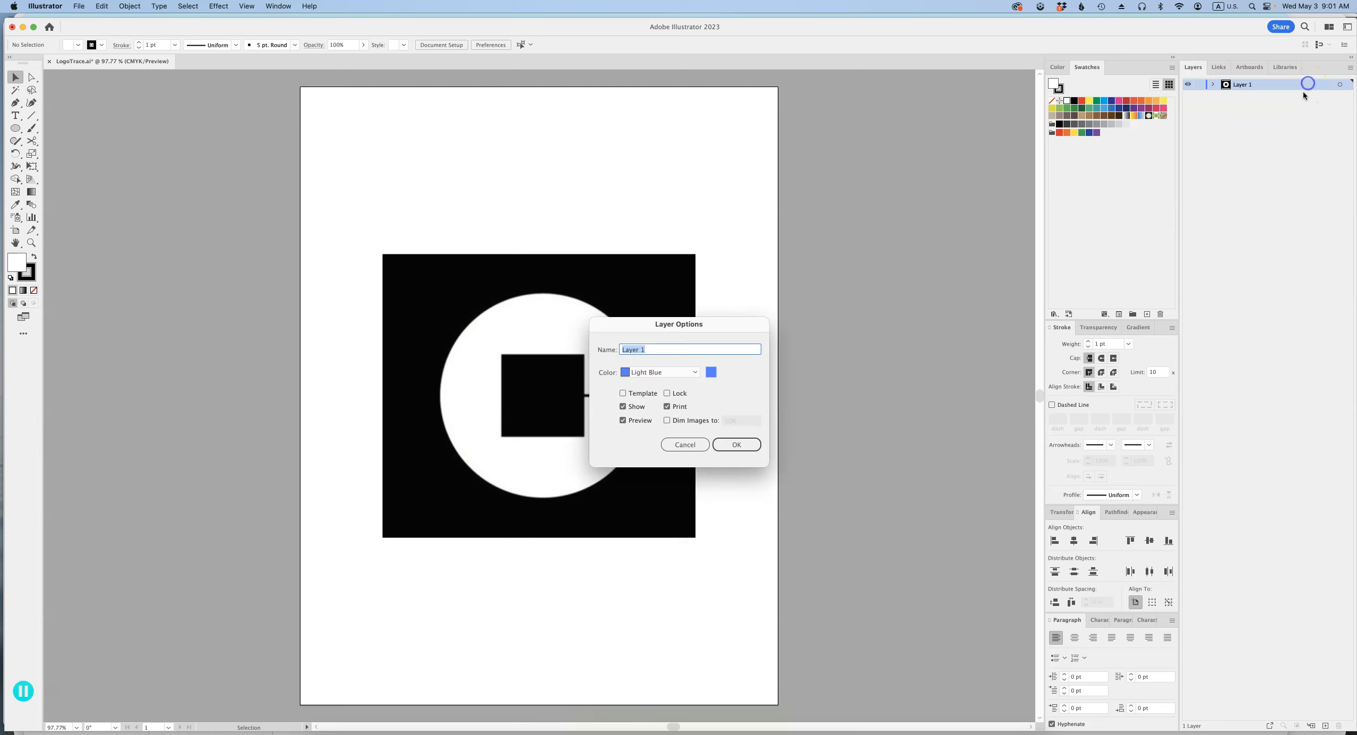
left_click(667, 420)
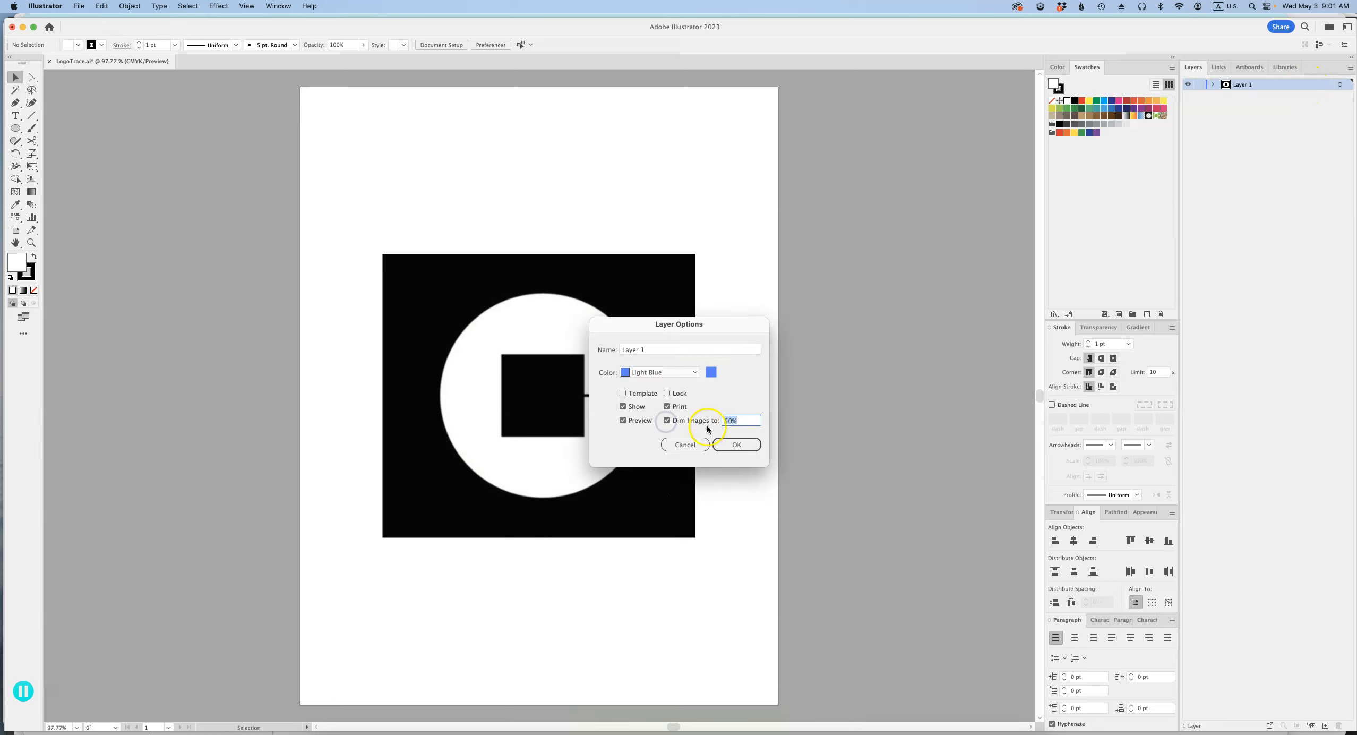
left_click(744, 448)
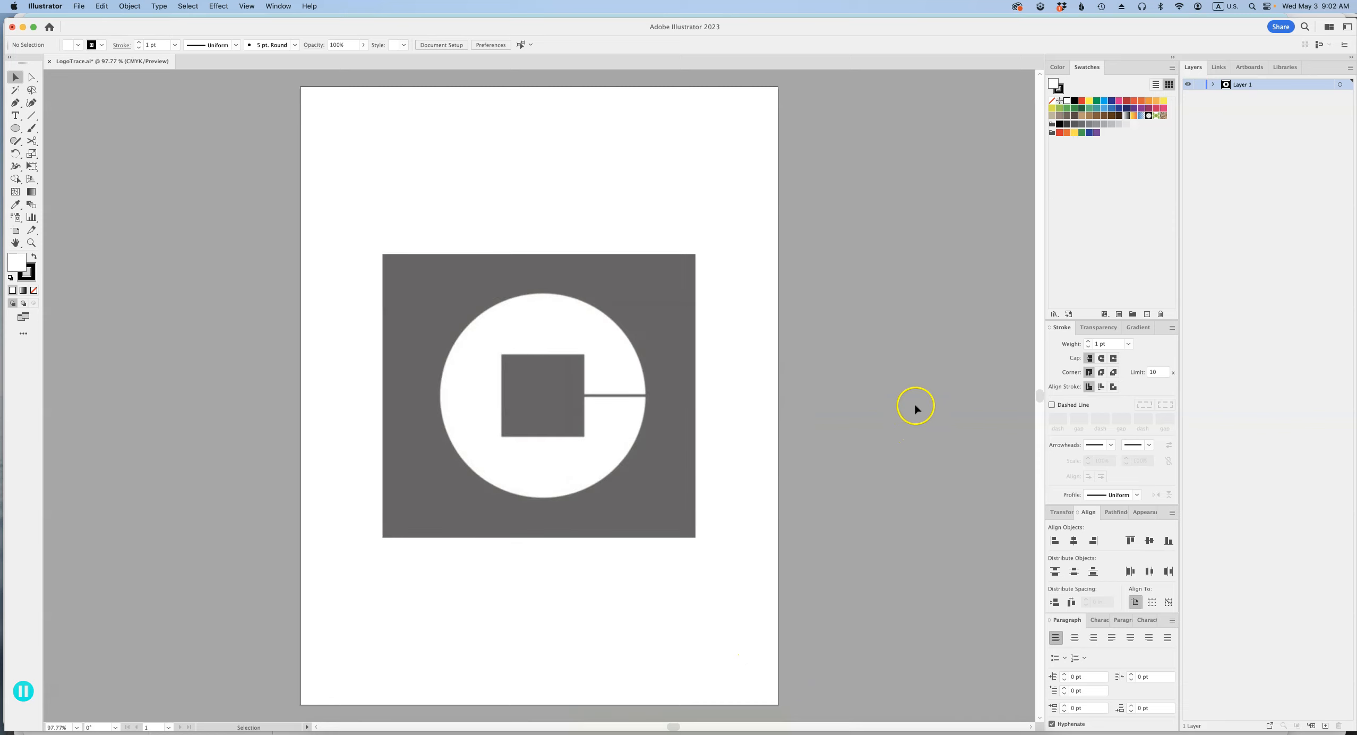
Step: Lock Layer 1 and add a new layer above it for the tracing
left_click(1199, 84)
left_click(1325, 725)
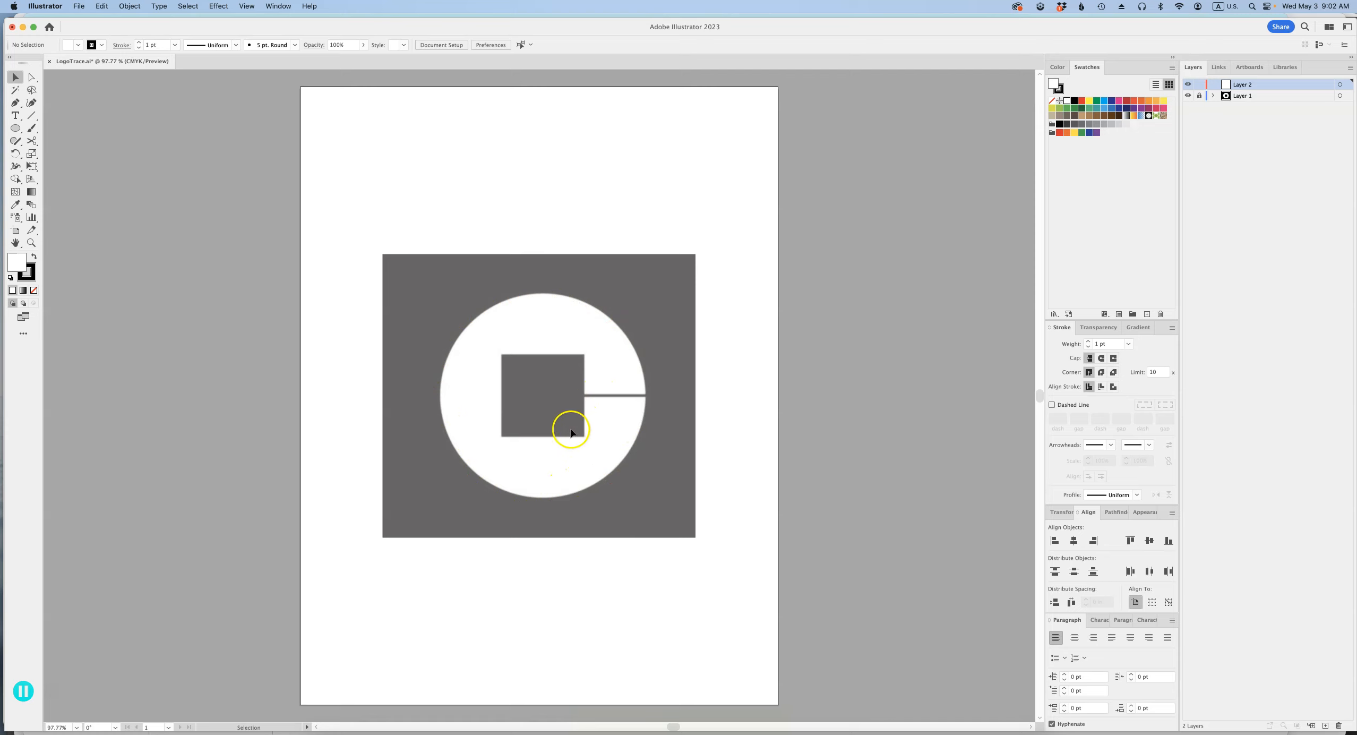
Step: Draw a circle about 3.61 in wide with a red stroke and no fill over the logo's white circle
left_click(17, 131)
left_click(1081, 100)
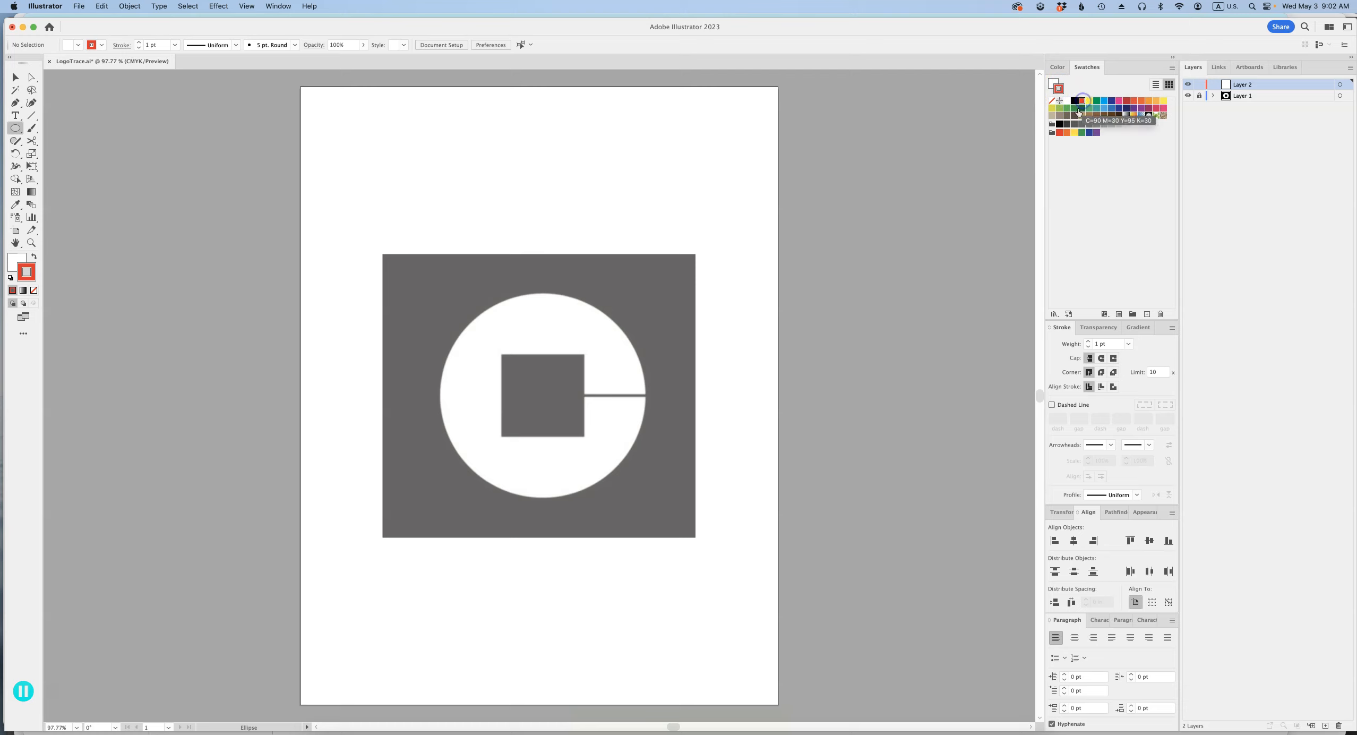
left_click(1053, 83)
left_click(1052, 101)
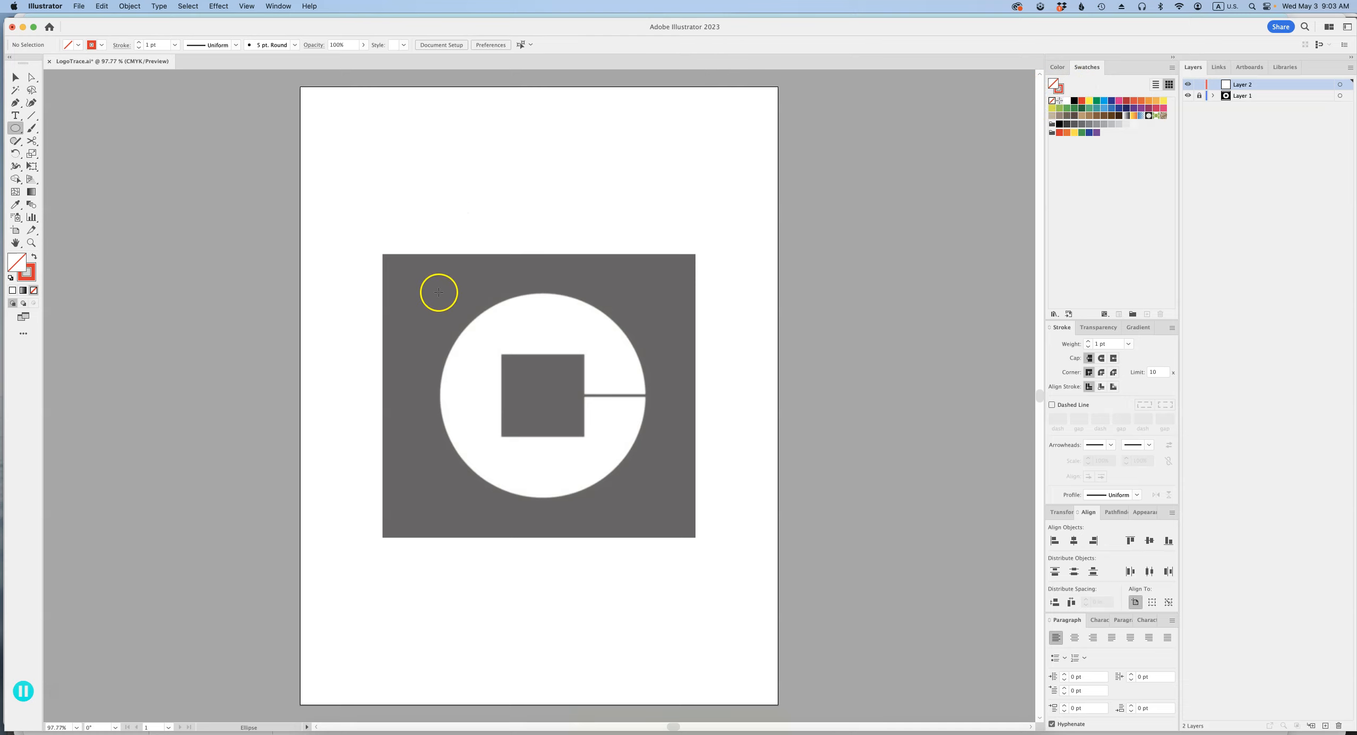
mouse_move(441, 288)
left_mouse_down()
mouse_move(507, 365)
mouse_move(577, 490)
left_mouse_up()
key("v")
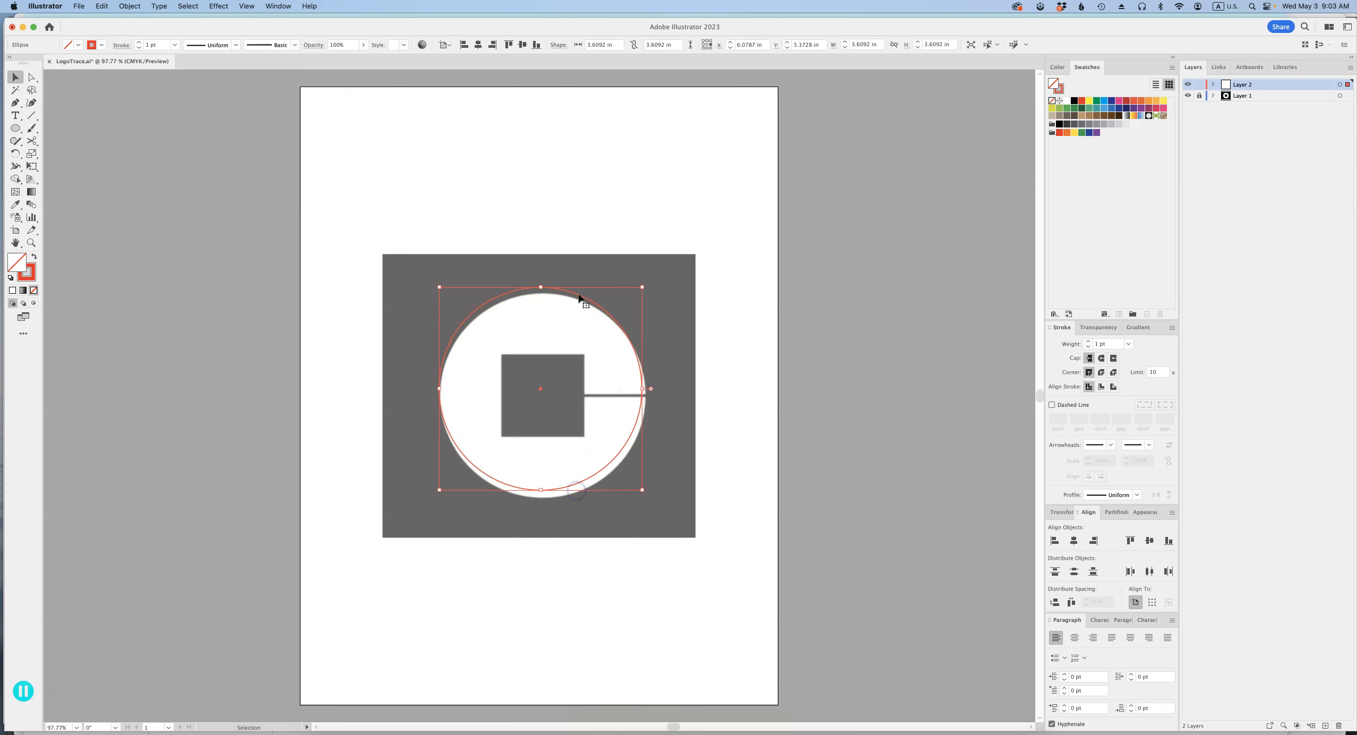
Step: Move the red circle onto the logo's white circle and enlarge it to about 3.65 in to match the edge
left_click_drag(579, 295, 580, 301)
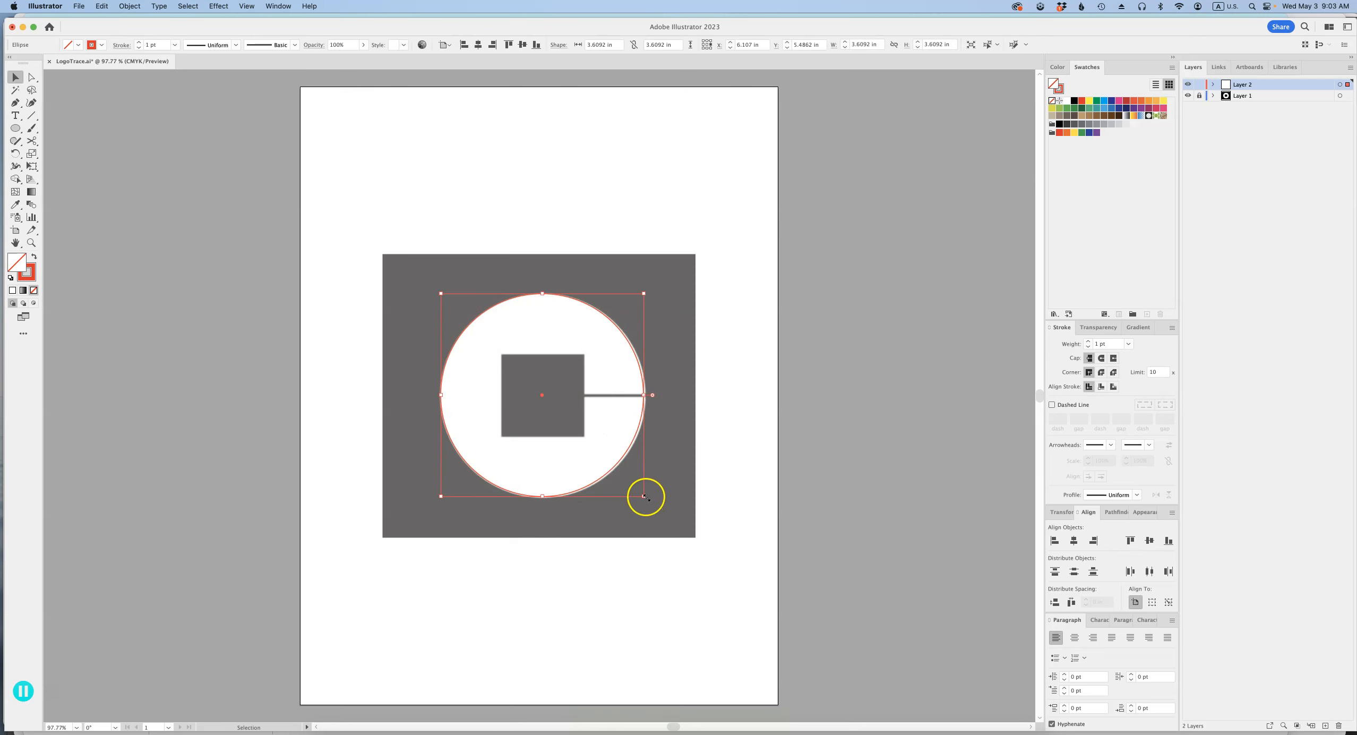
left_click_drag(644, 496, 661, 502)
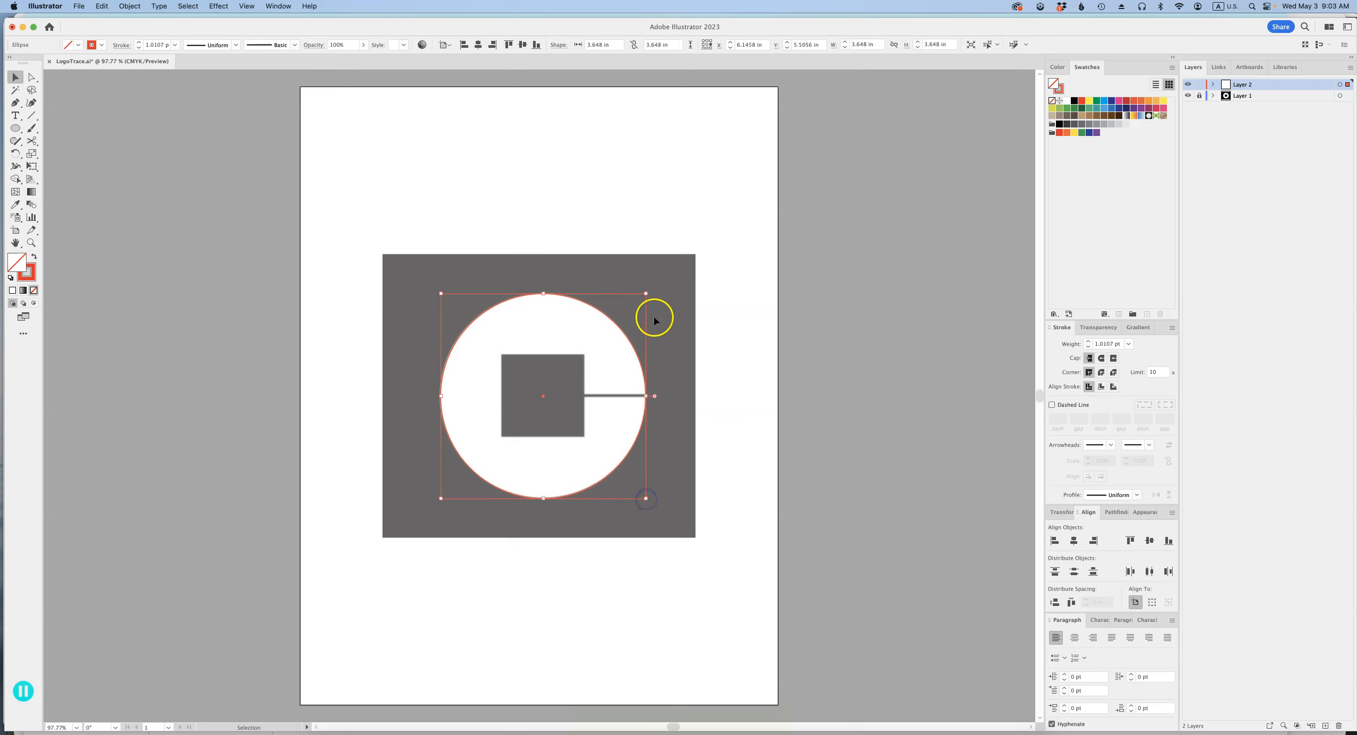
left_click_drag(624, 327, 622, 331)
left_click(690, 325)
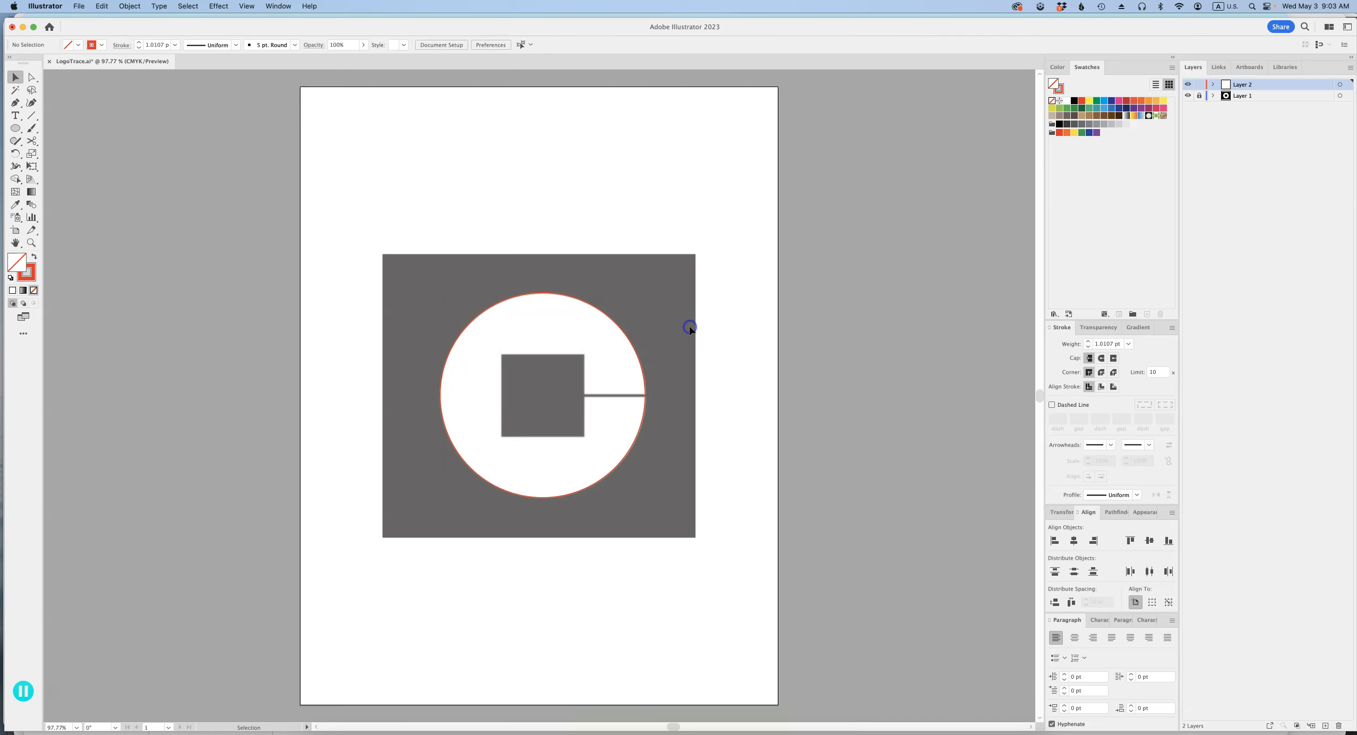
Step: Draw a square about 1.47 in wide with the Rectangle tool over the logo's central square
key("m")
left_click_drag(576, 432, 584, 436)
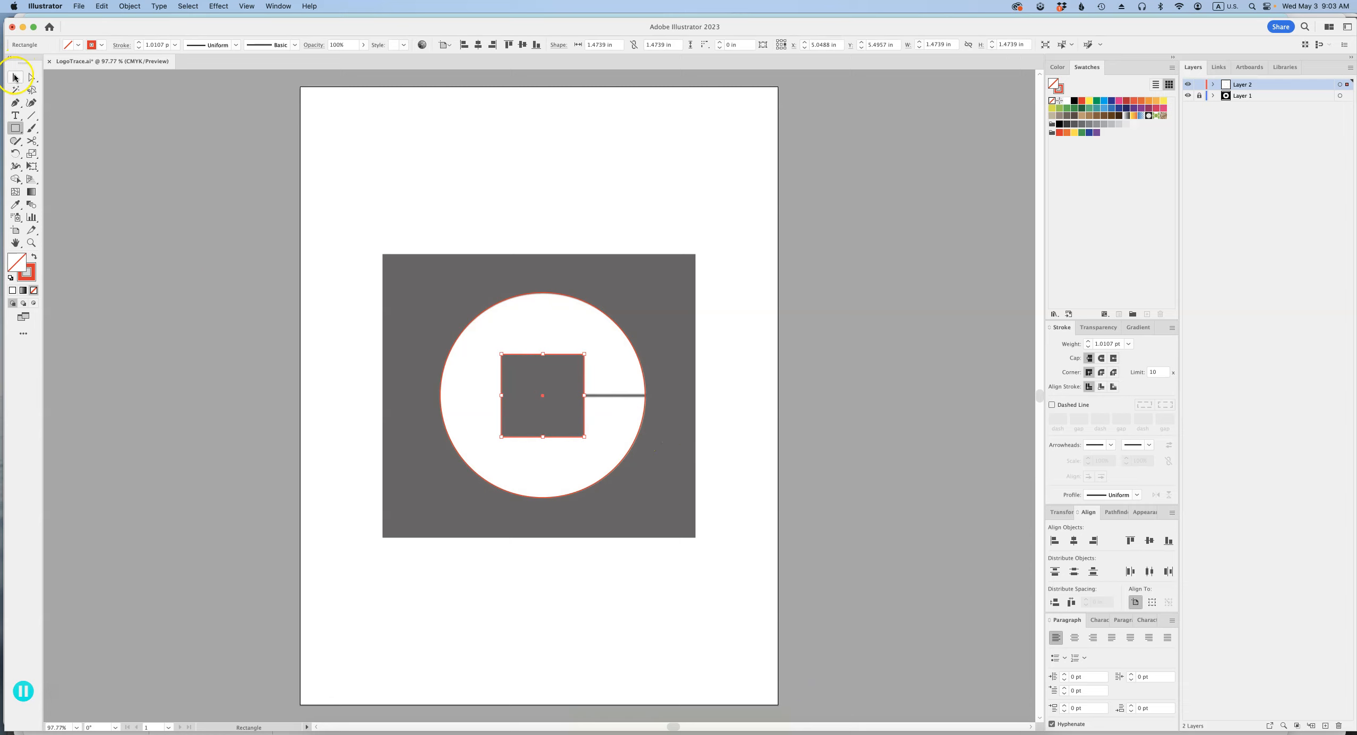
left_click(15, 77)
left_click(636, 348)
left_click(742, 373)
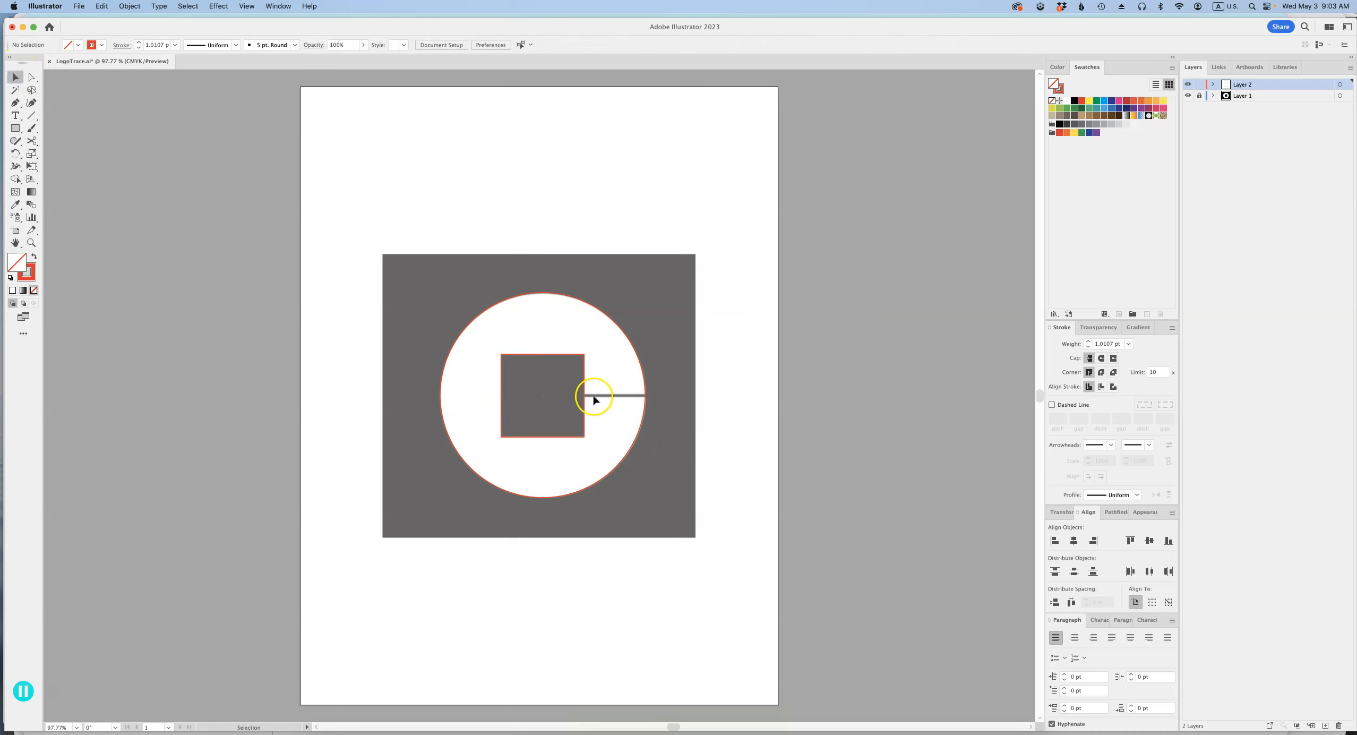
Step: Trace the logo's thin horizontal bar with a rectangle about 1.2 x 0.045 in, overlapping the square and the circle's edge
left_click(751, 414)
left_click(32, 243)
left_click_drag(532, 358, 748, 477)
left_click(15, 130)
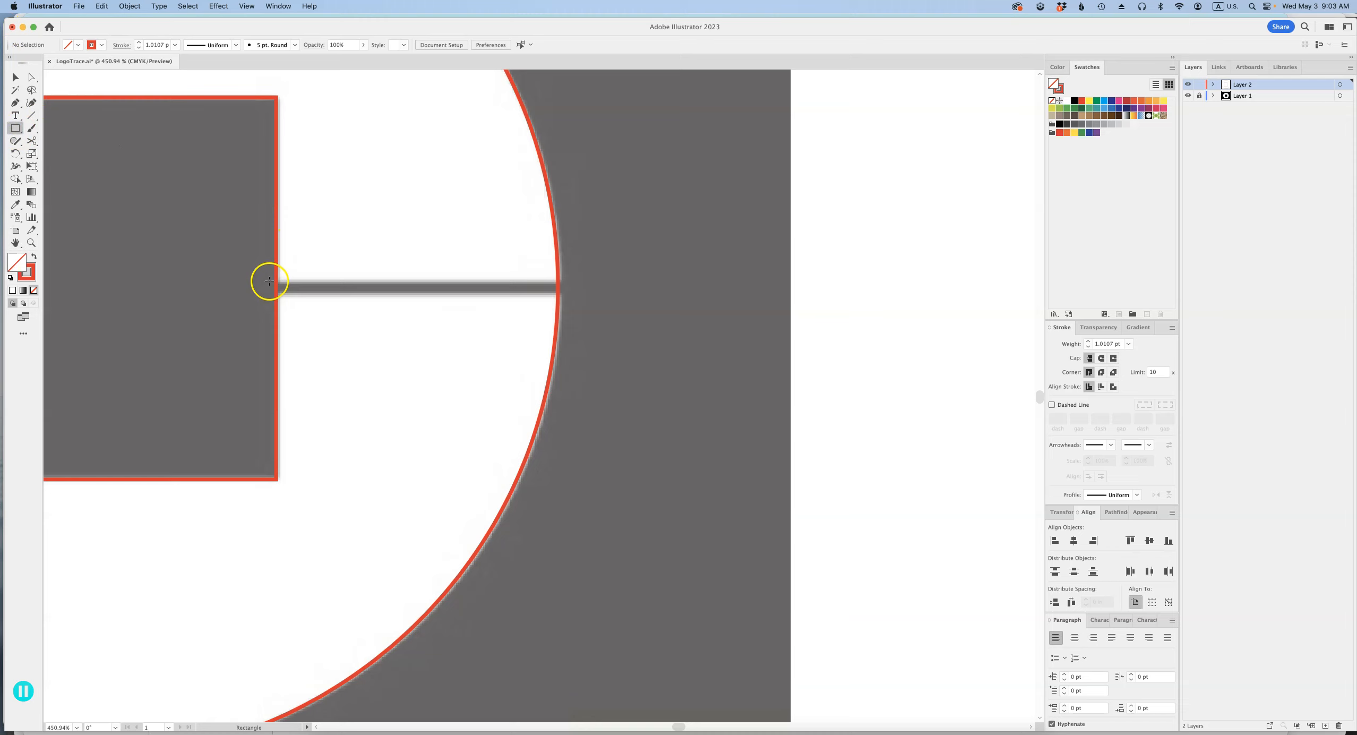
left_click_drag(288, 286, 579, 293)
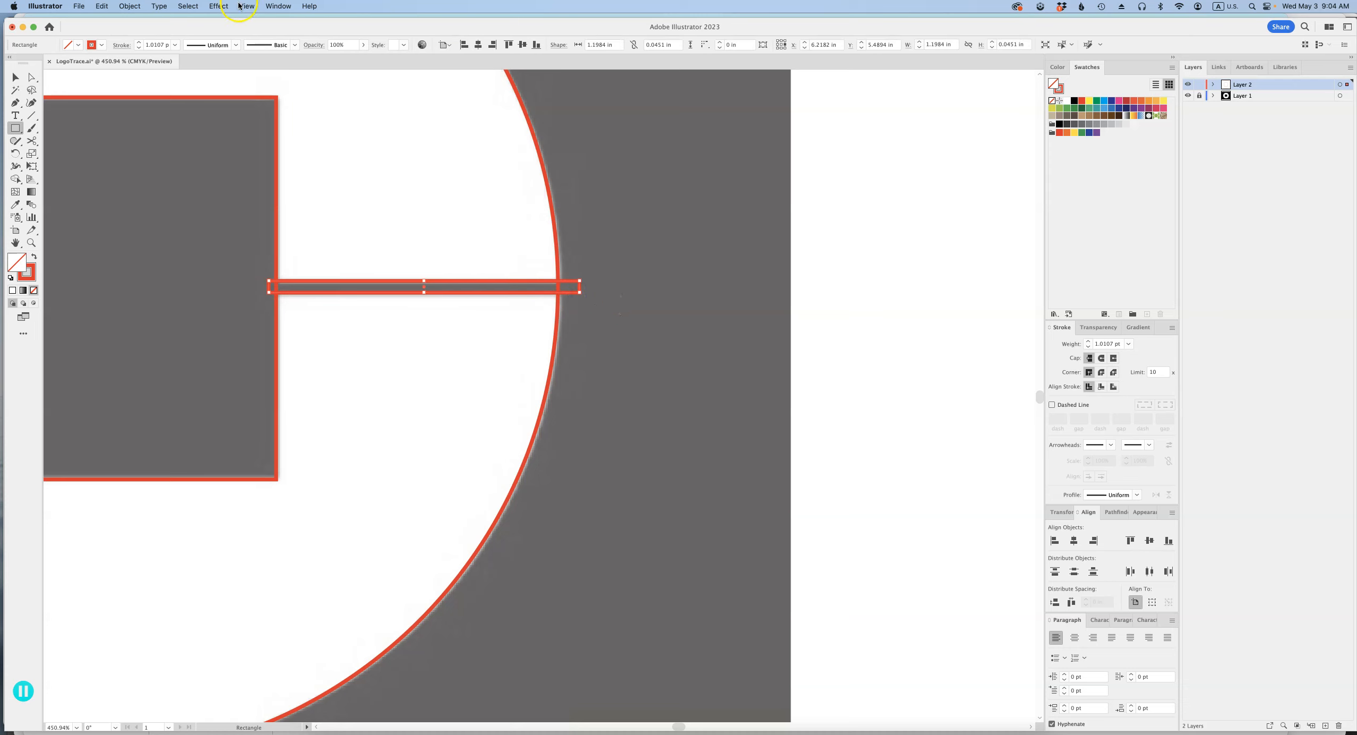
Step: Unite the thin bar rectangle and the central square into one shape with Pathfinder
left_click(31, 243)
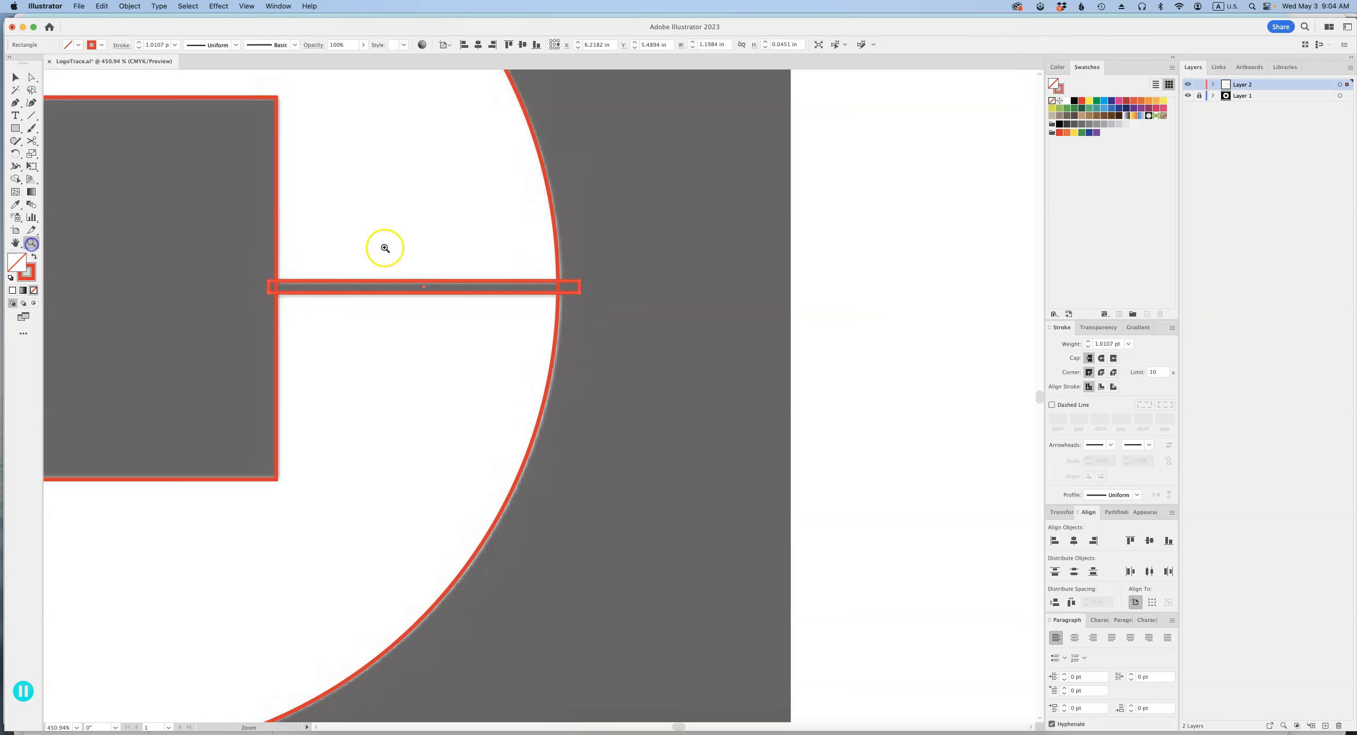
left_click(397, 162)
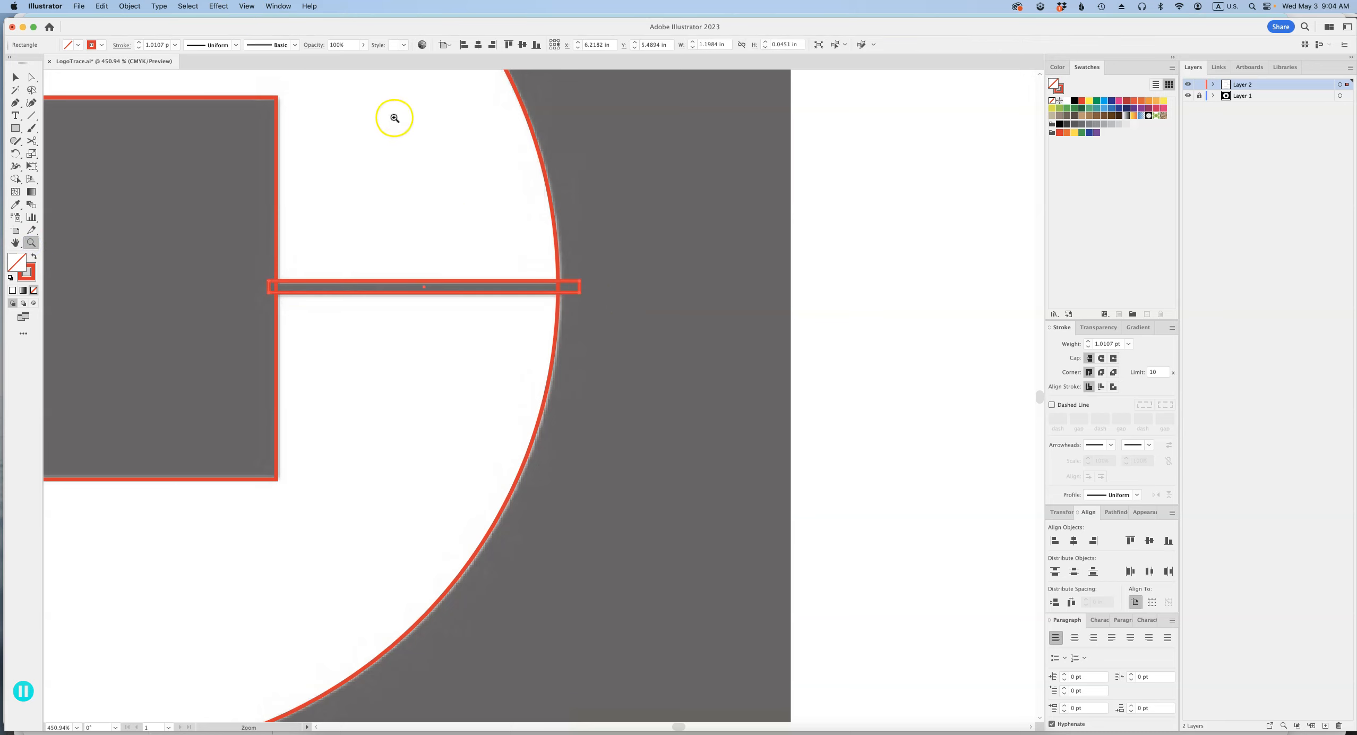
left_click(245, 6)
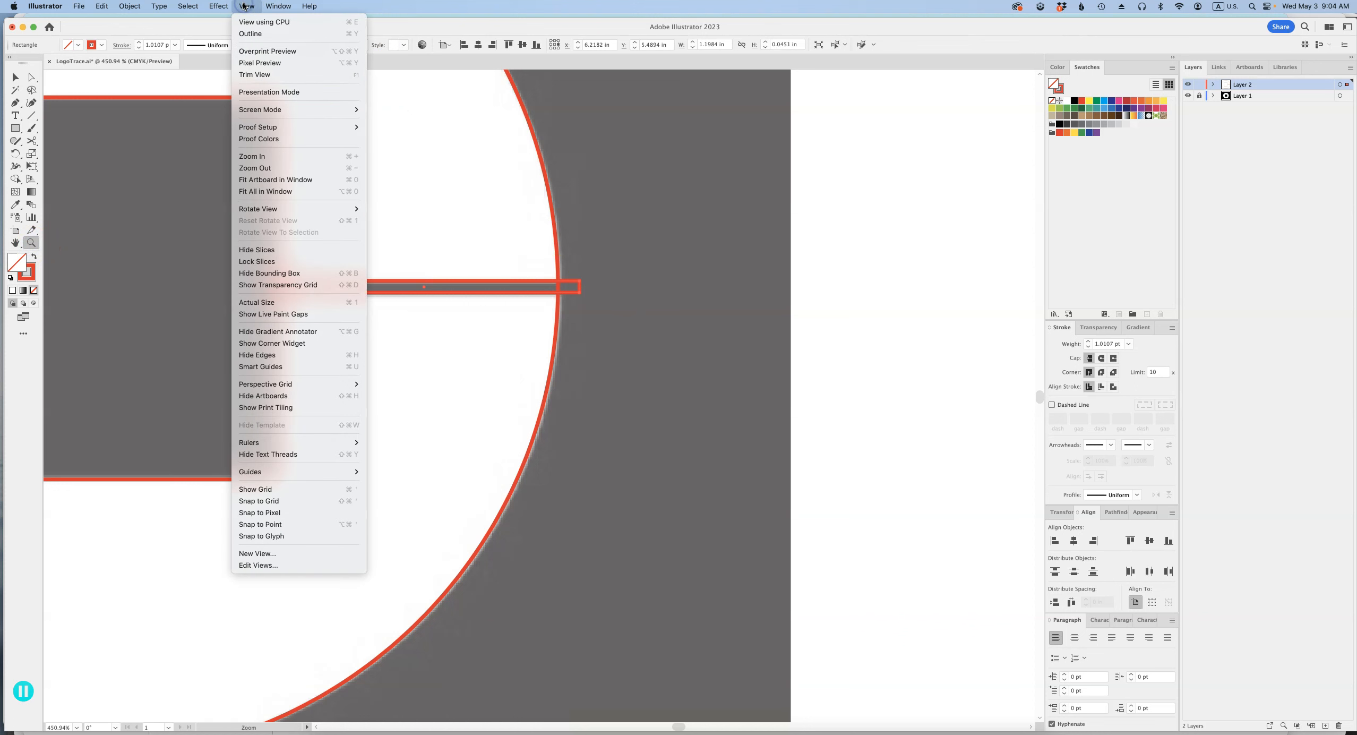
left_click(283, 182)
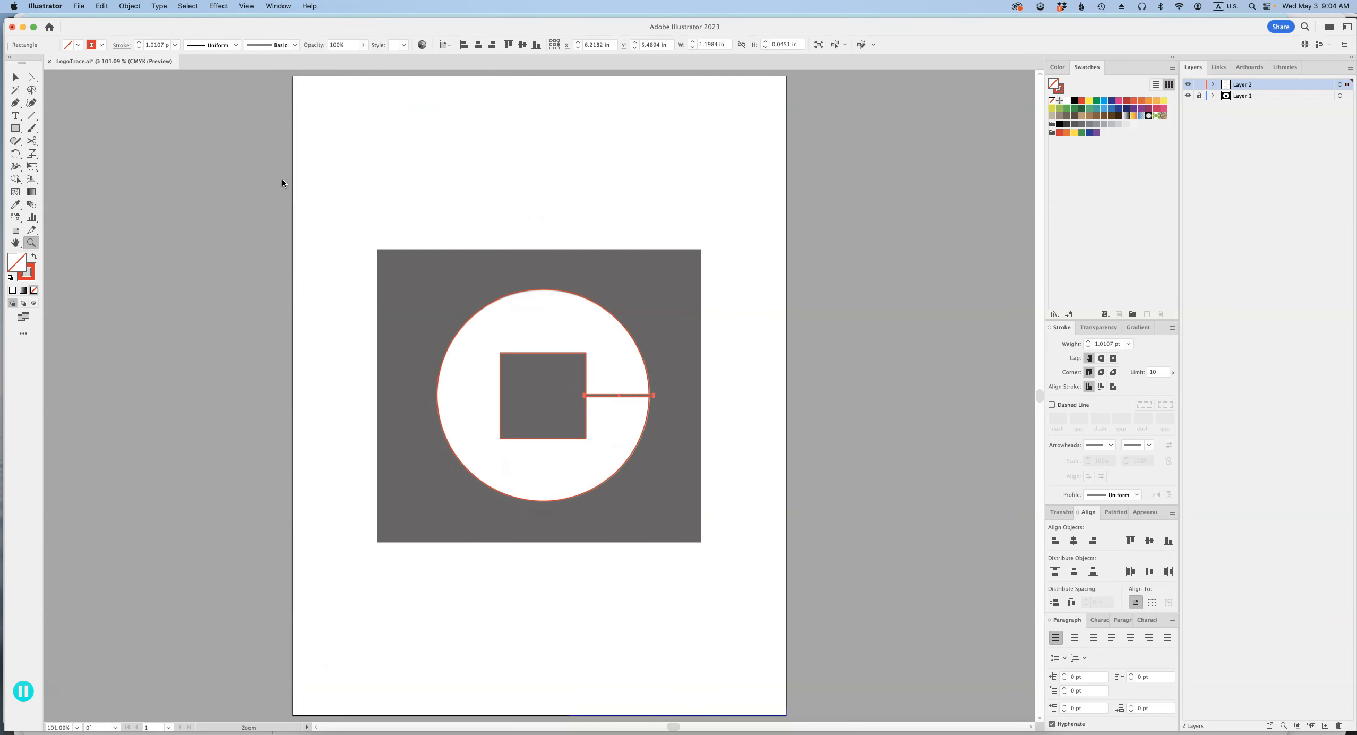
left_click(732, 292)
key("v")
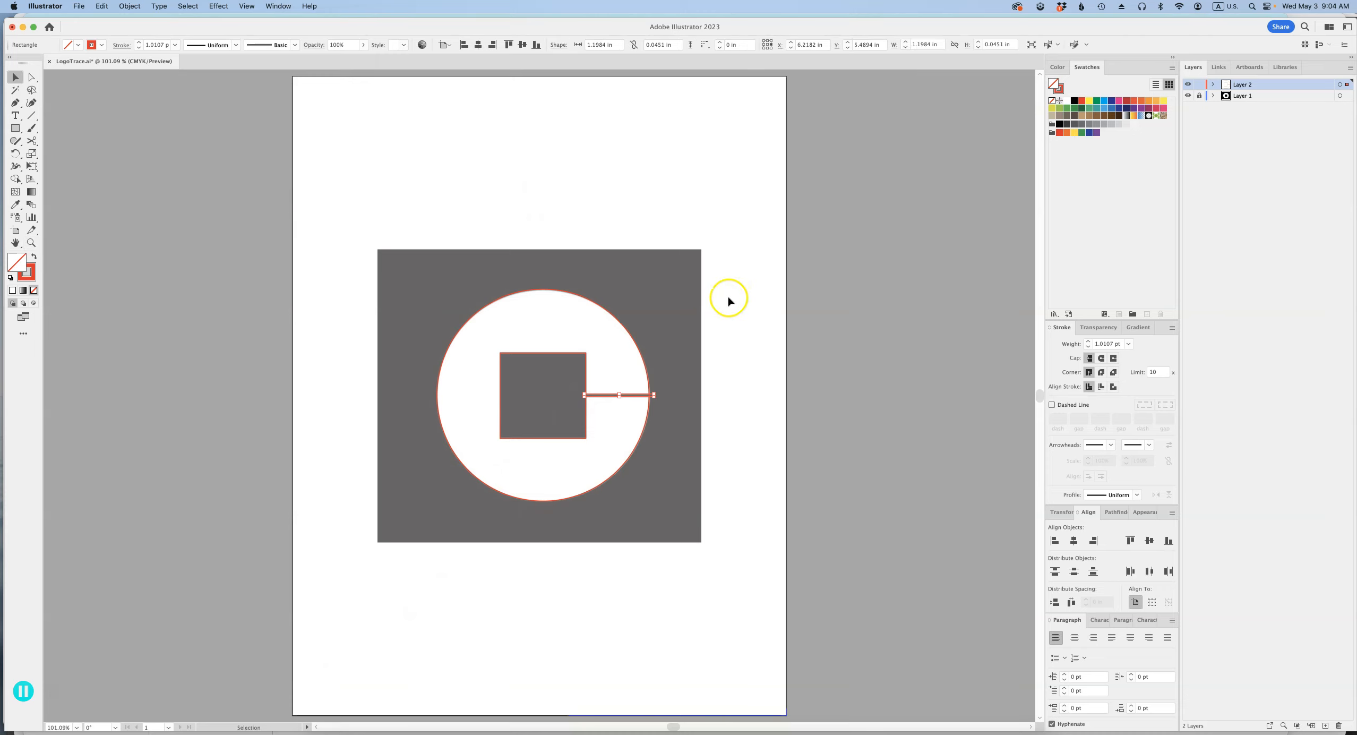
left_click(586, 374, "shift")
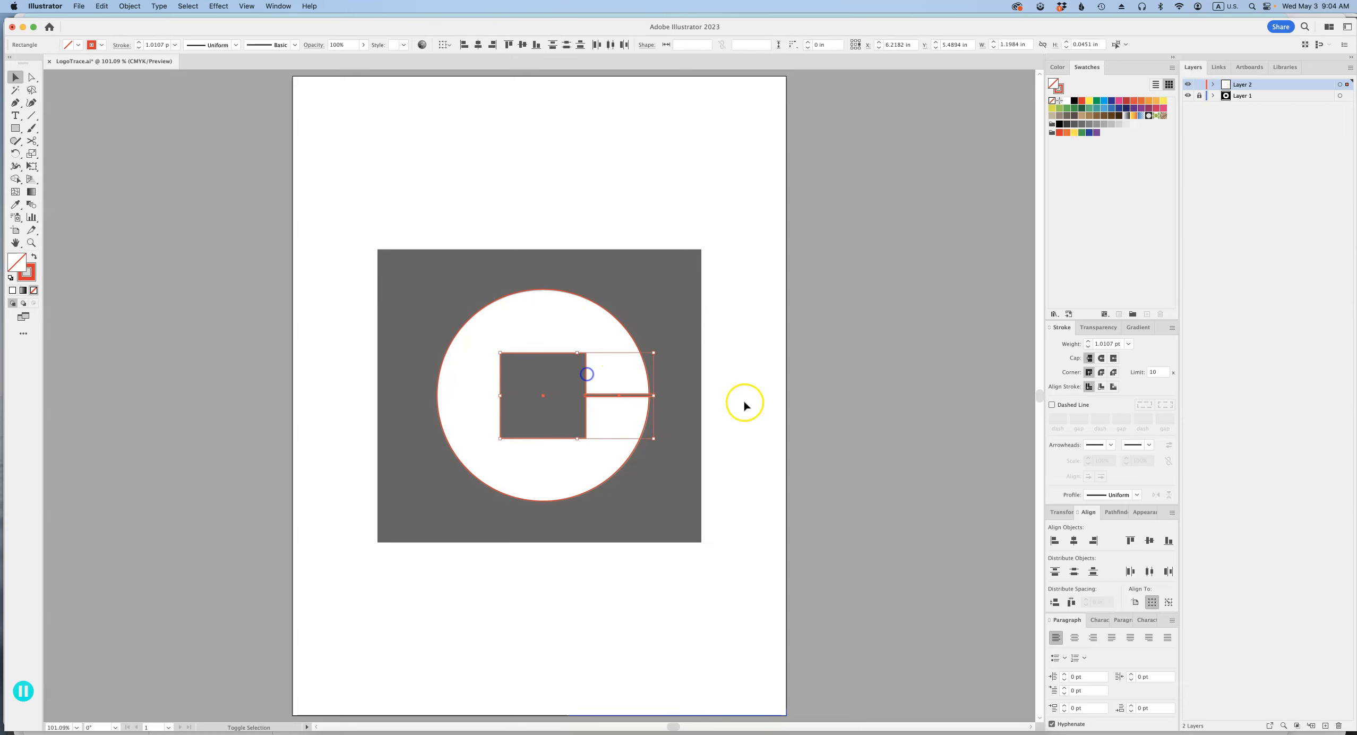
left_click(1116, 513)
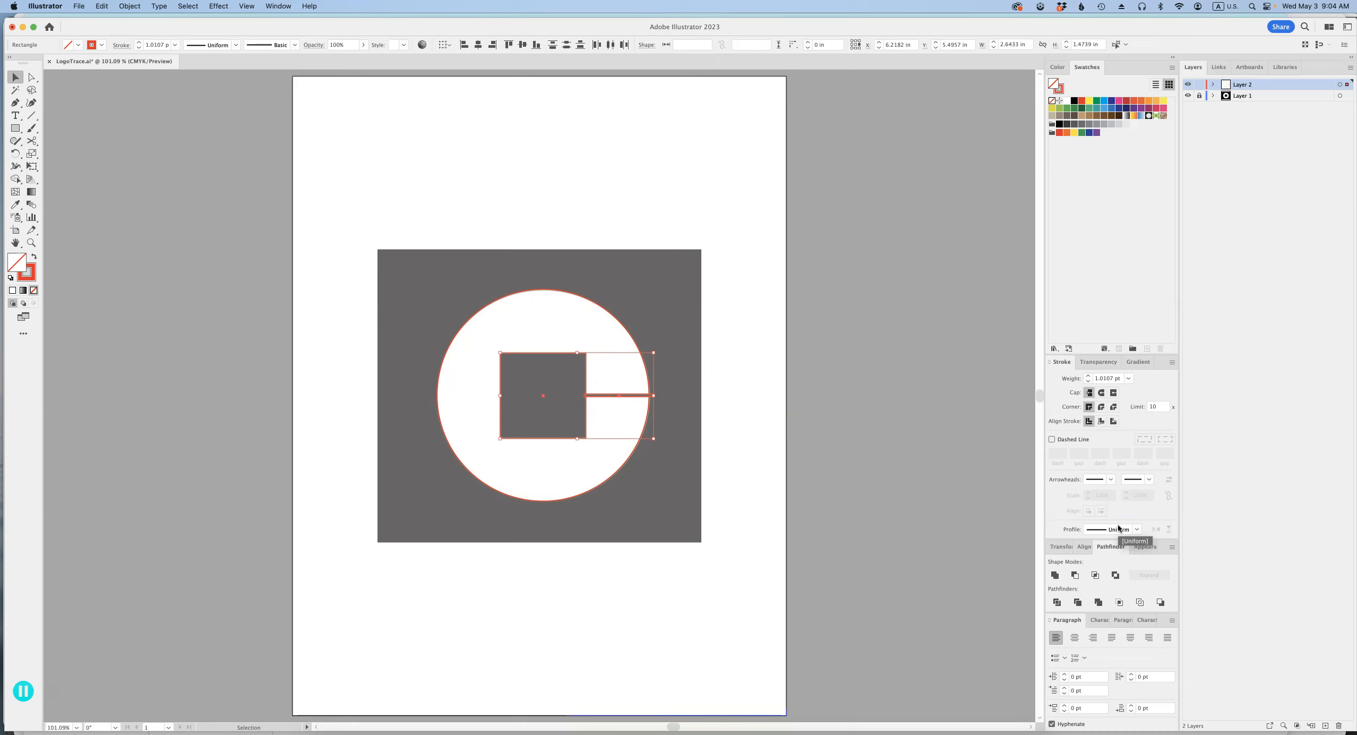
left_click(1055, 575)
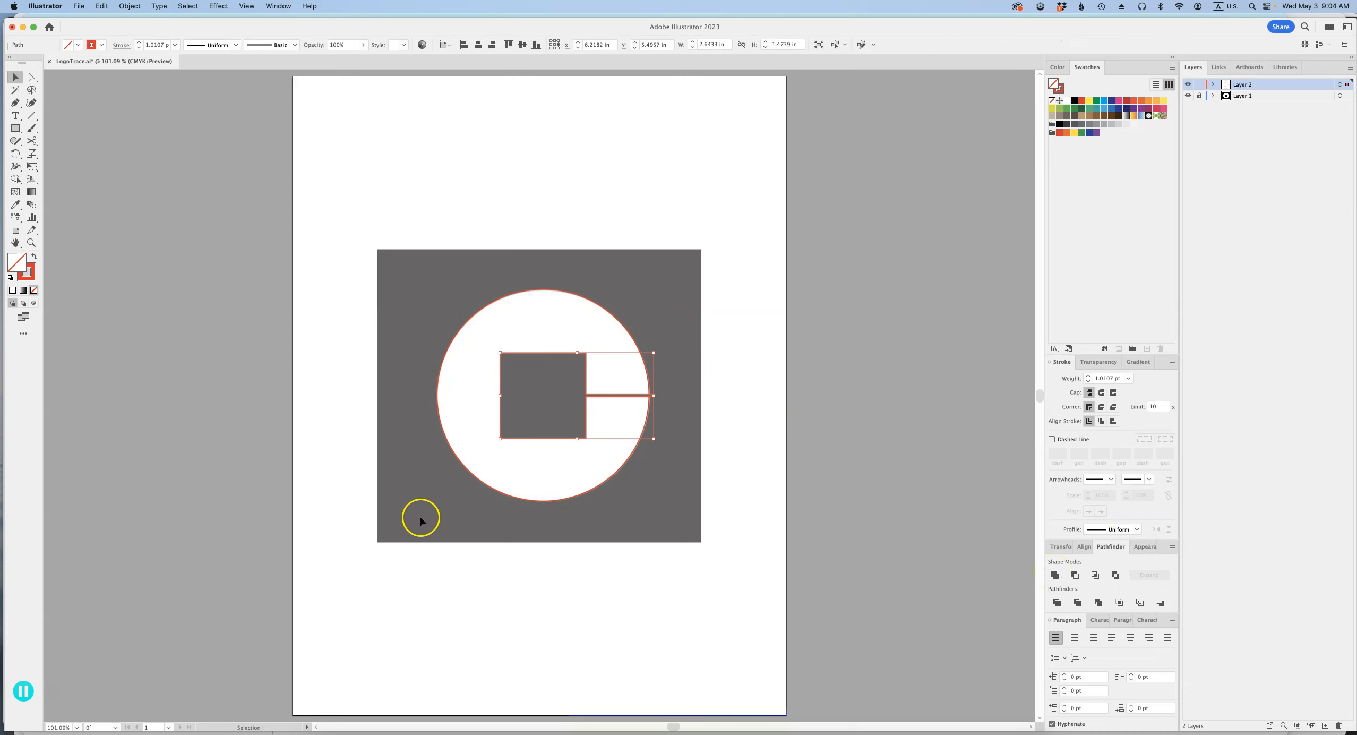
left_click(748, 358)
Step: Swap the fill and stroke of the united square-and-bar shape to give it a red fill without a stroke
left_click(587, 425)
left_click(33, 259)
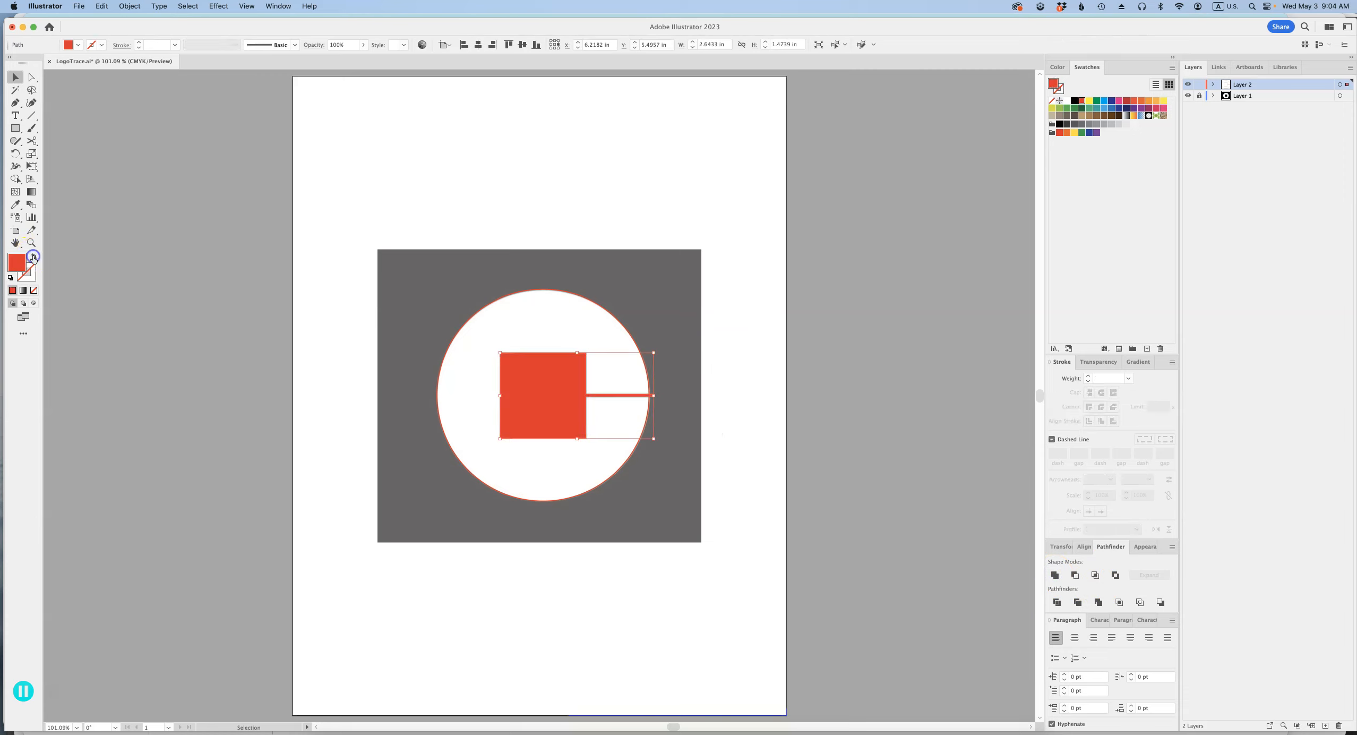
left_click(610, 393)
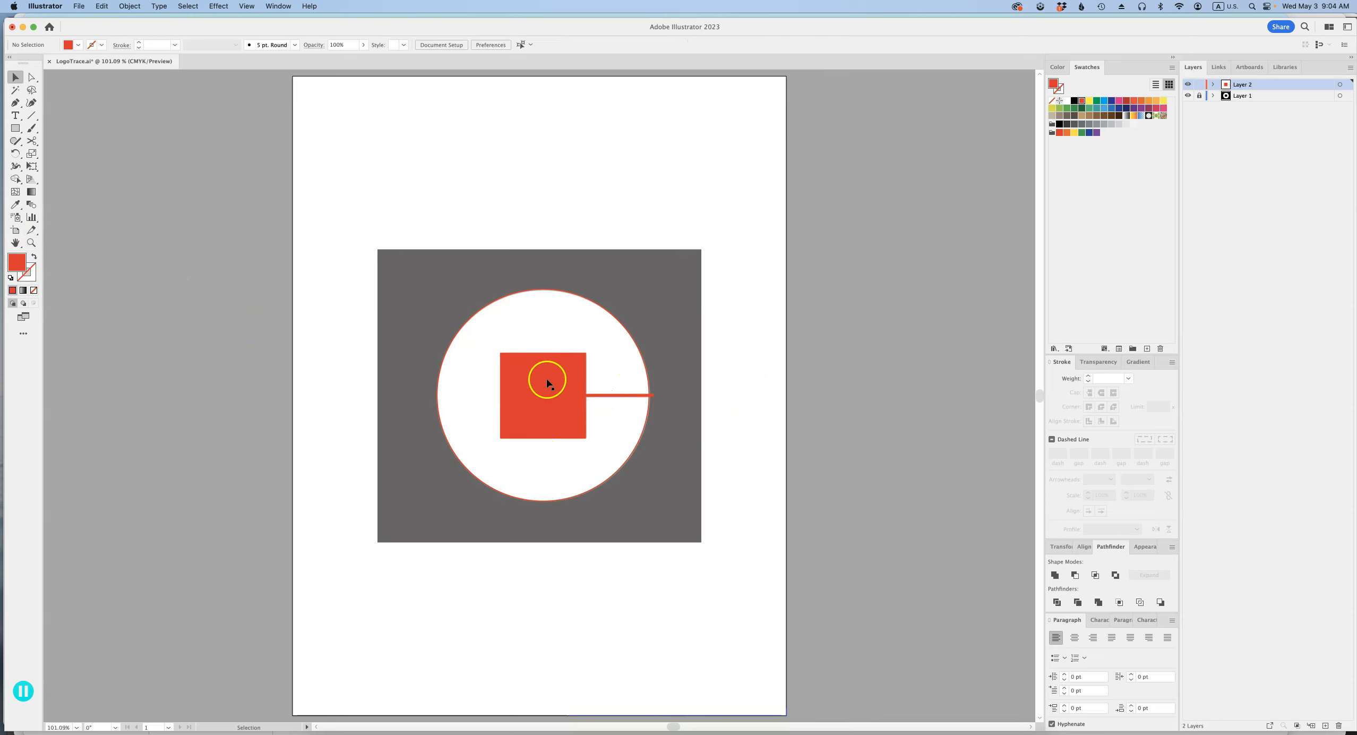
Step: Give the traced circle a yellow fill and no stroke
left_click(597, 305)
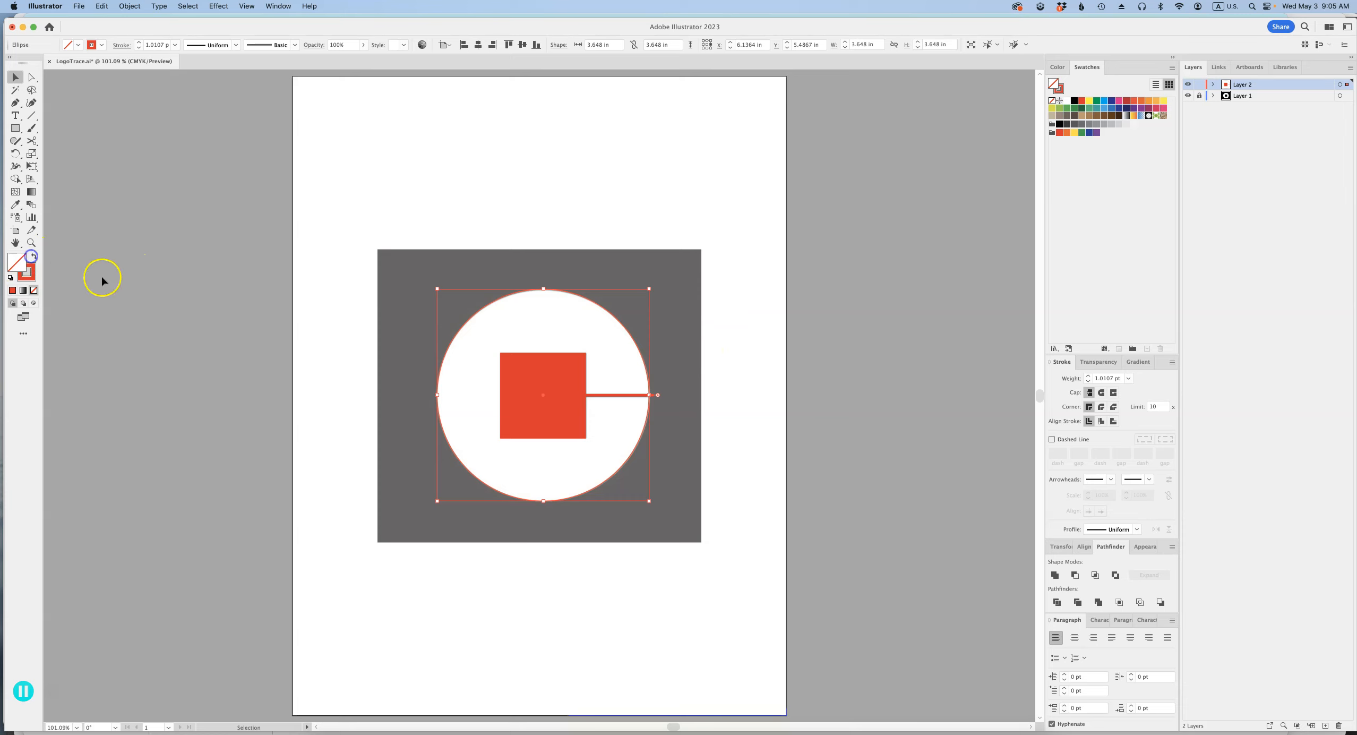
left_click(31, 257)
left_click(1089, 101)
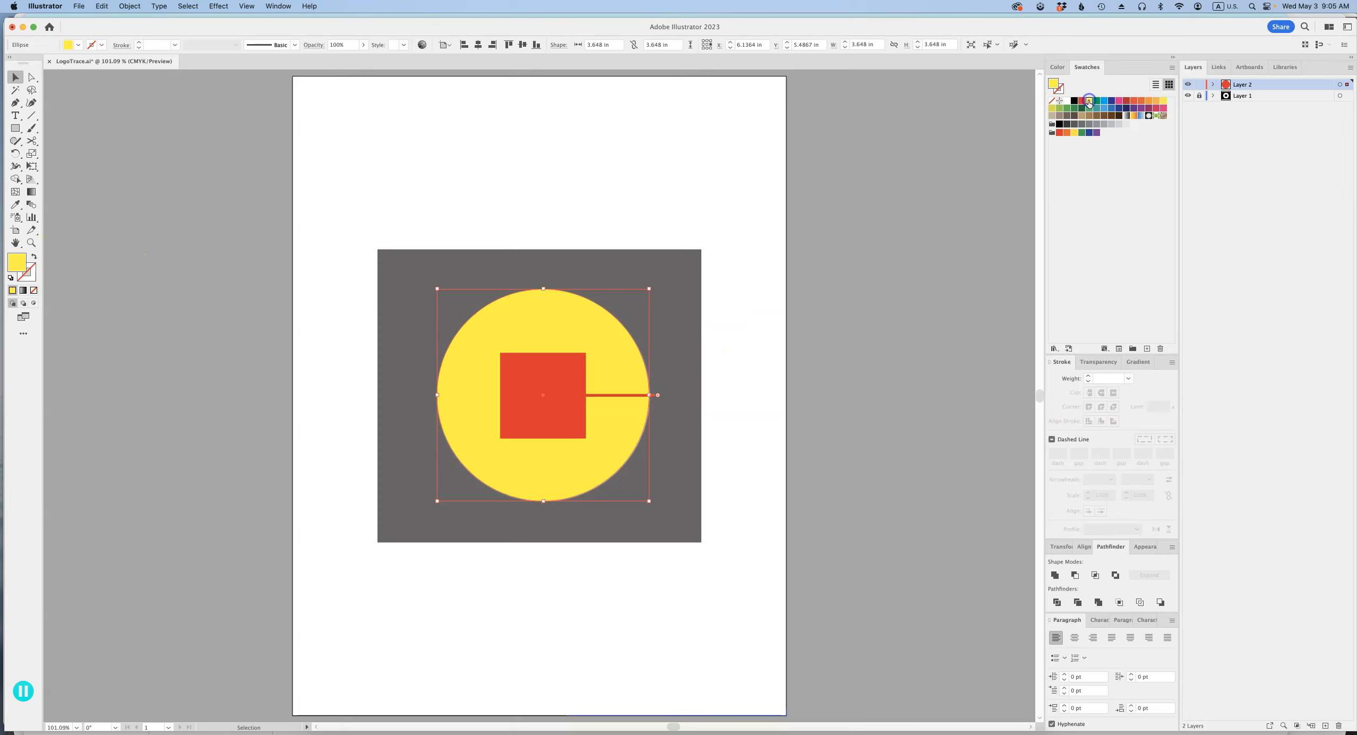
Step: Subtract the red square-and-bar shape from the yellow circle with Pathfinder's Minus Front
left_click(770, 394)
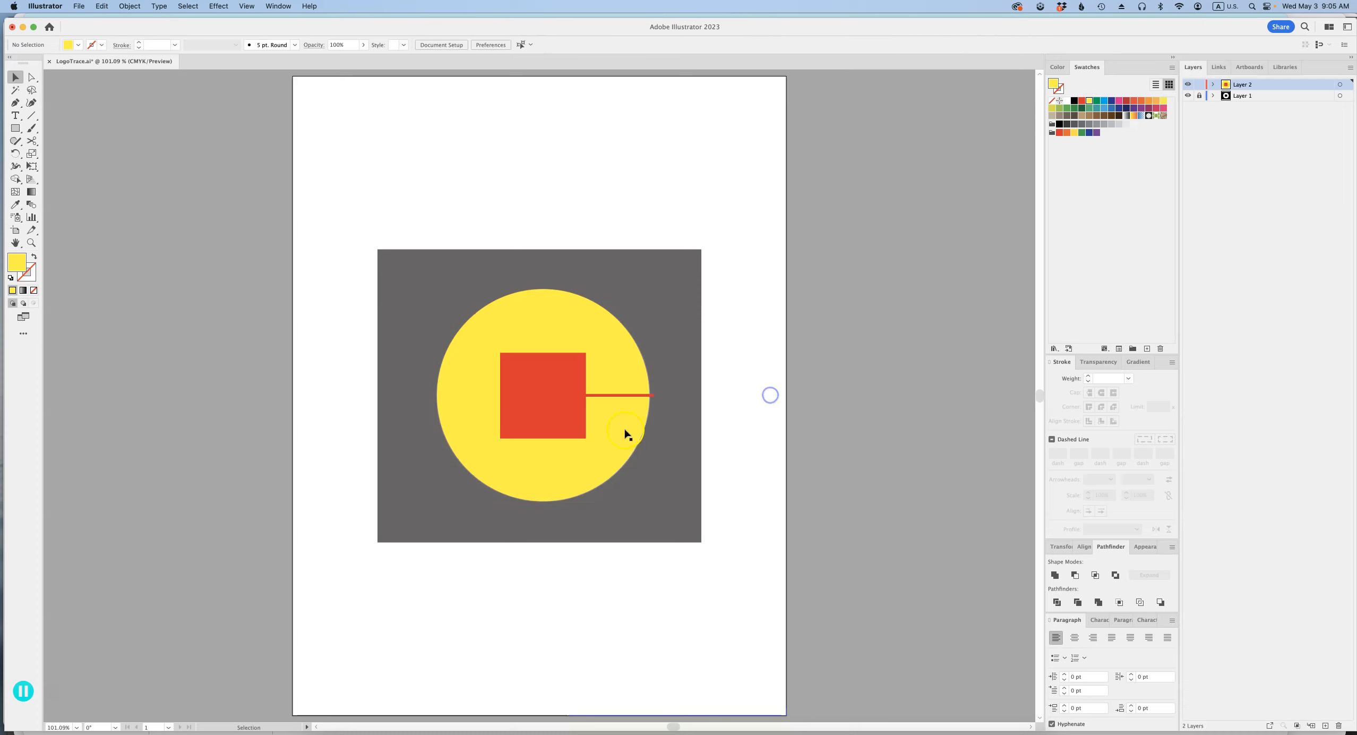
left_click(553, 420)
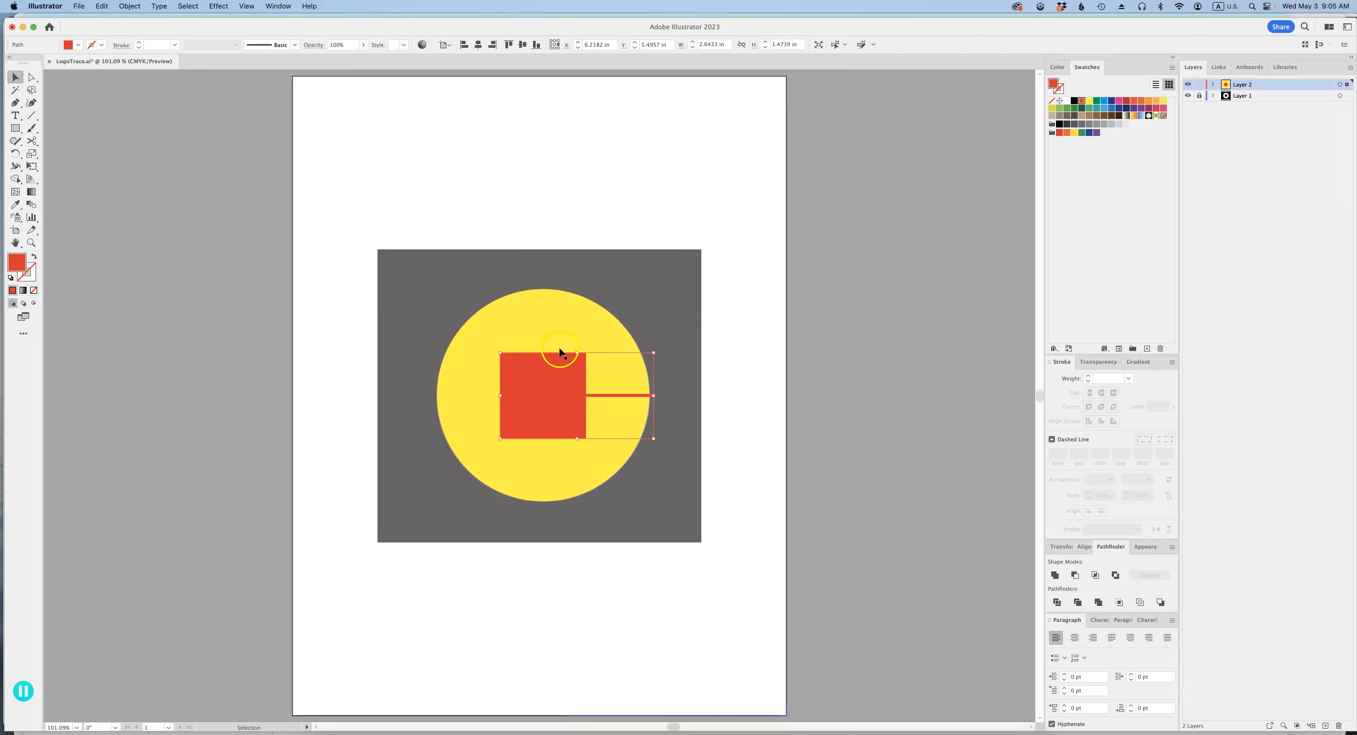
left_click(550, 330, "shift")
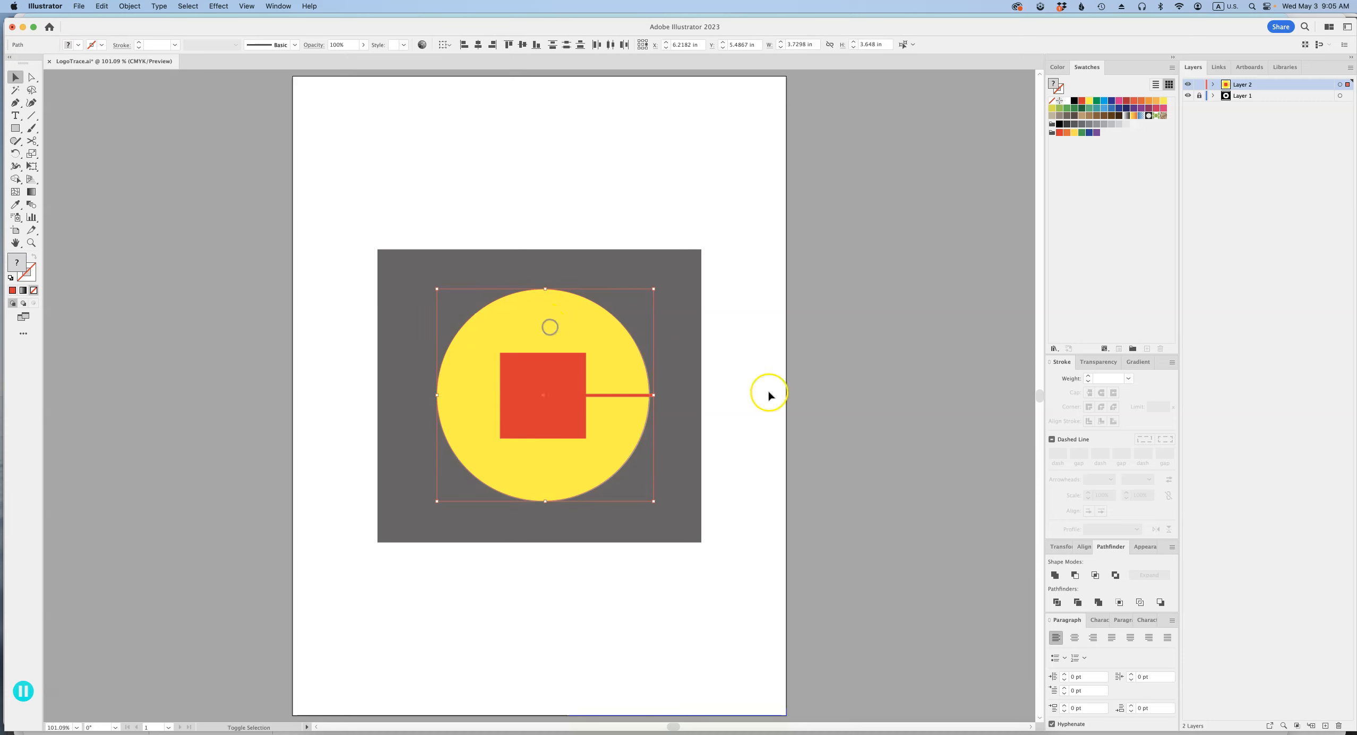
left_click(1075, 576)
left_click(778, 360)
Step: Move the yellow logo shape about 6.27 in horizontally off the artboard's right side and delete the placed Logo1.jpg
left_click_drag(775, 515, 736, 491)
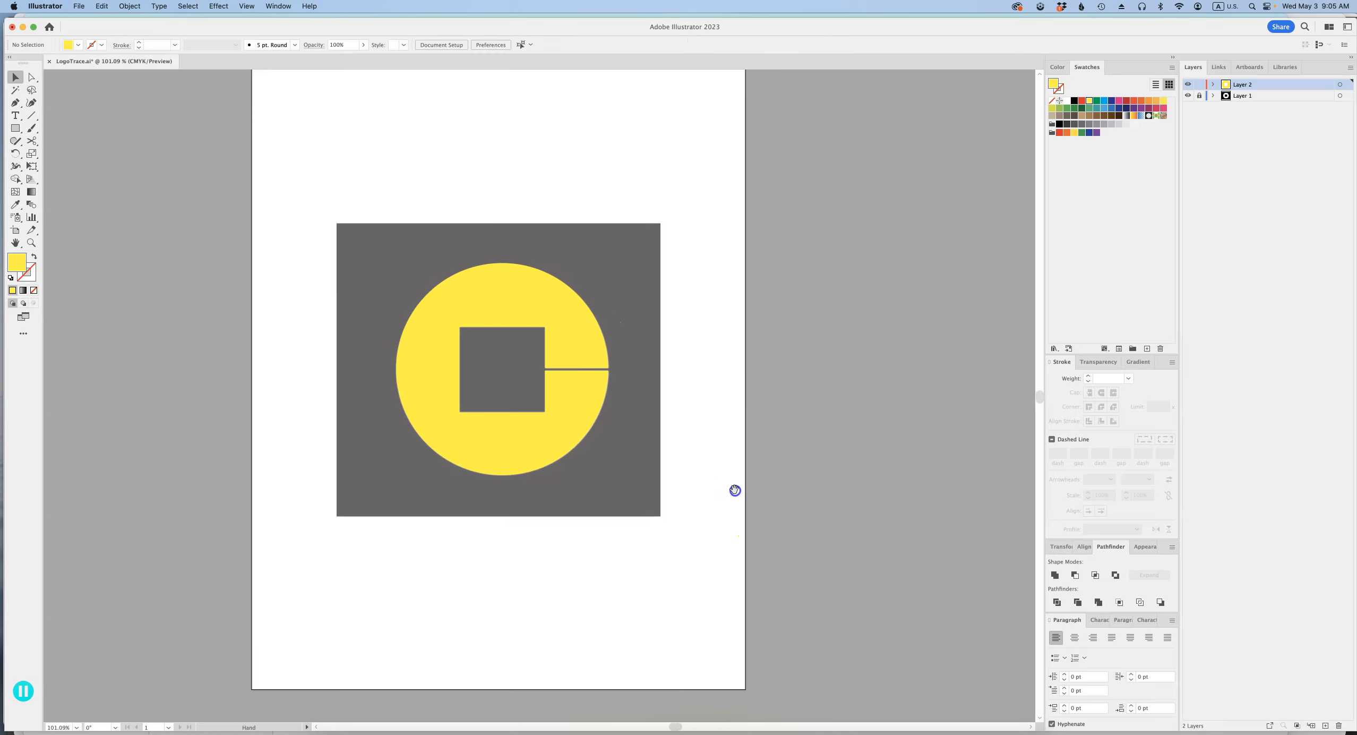
left_click(550, 314)
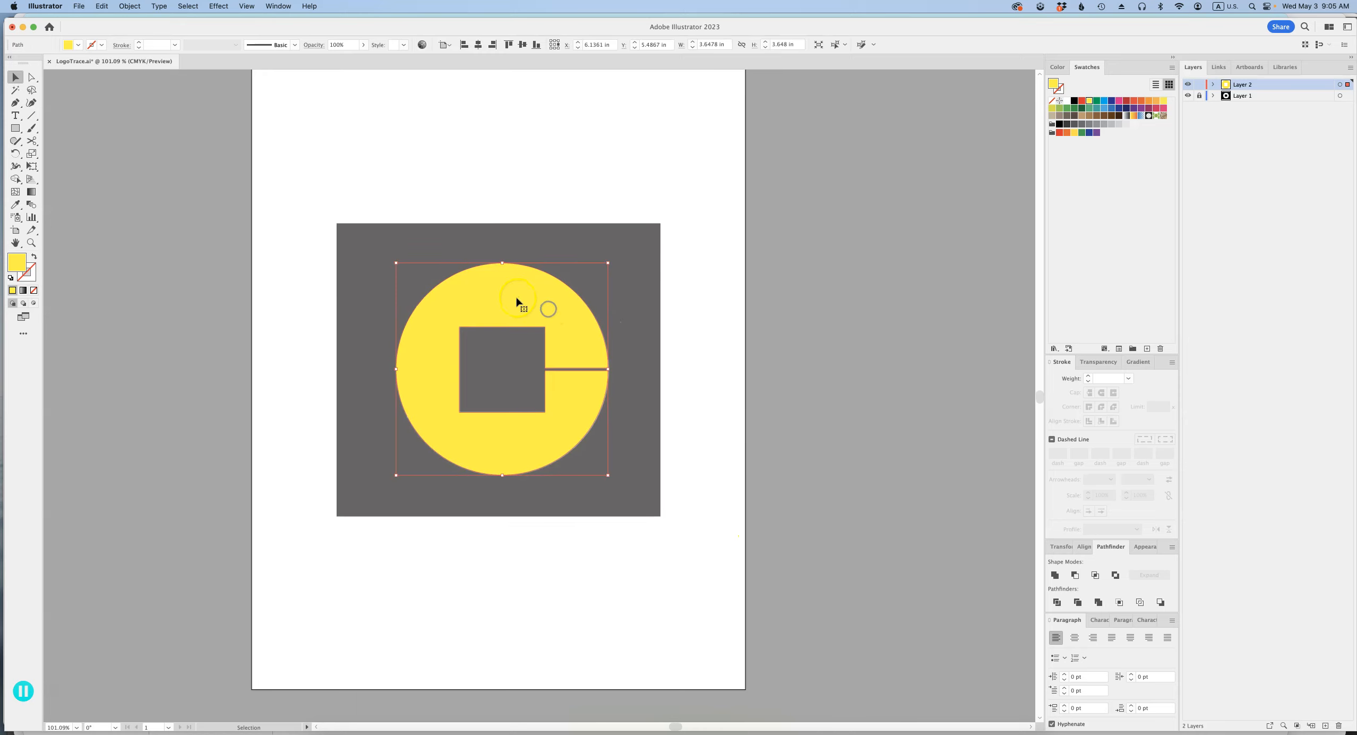
left_click_drag(609, 306, 809, 312)
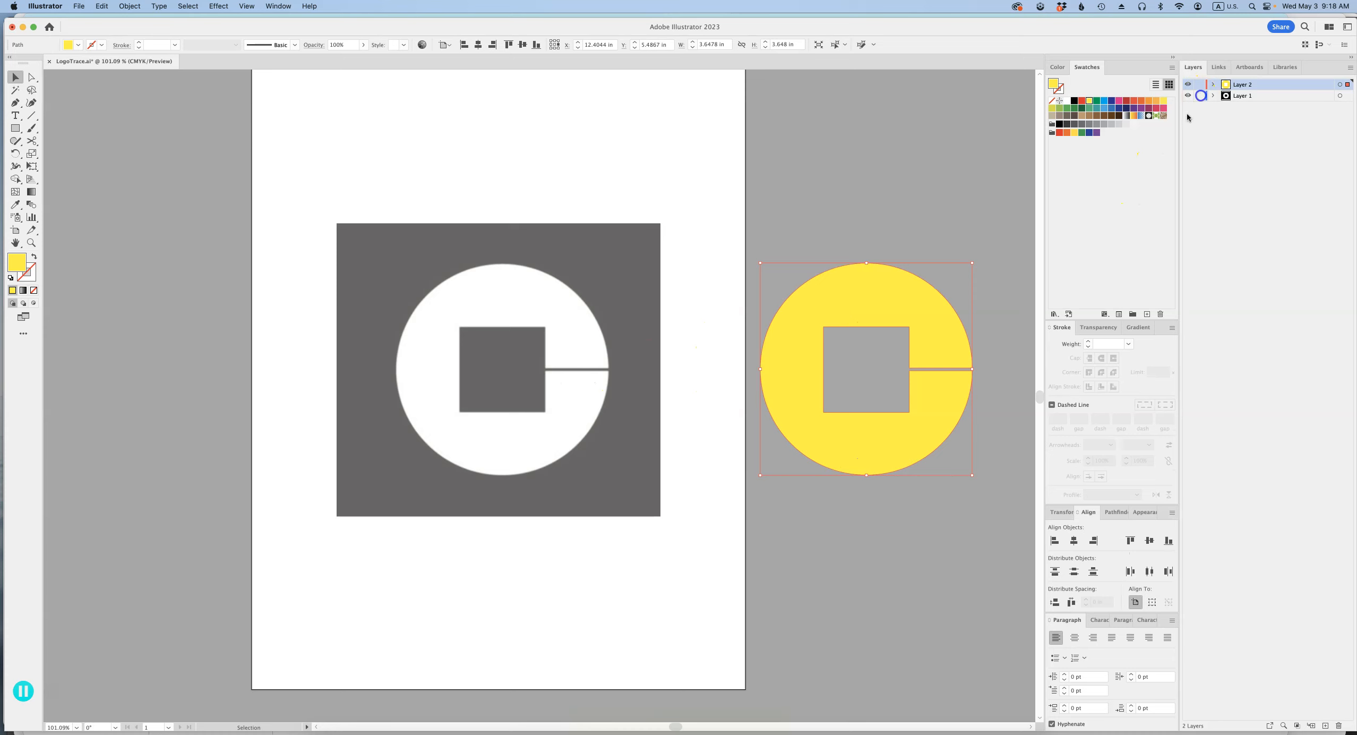
left_click(584, 279)
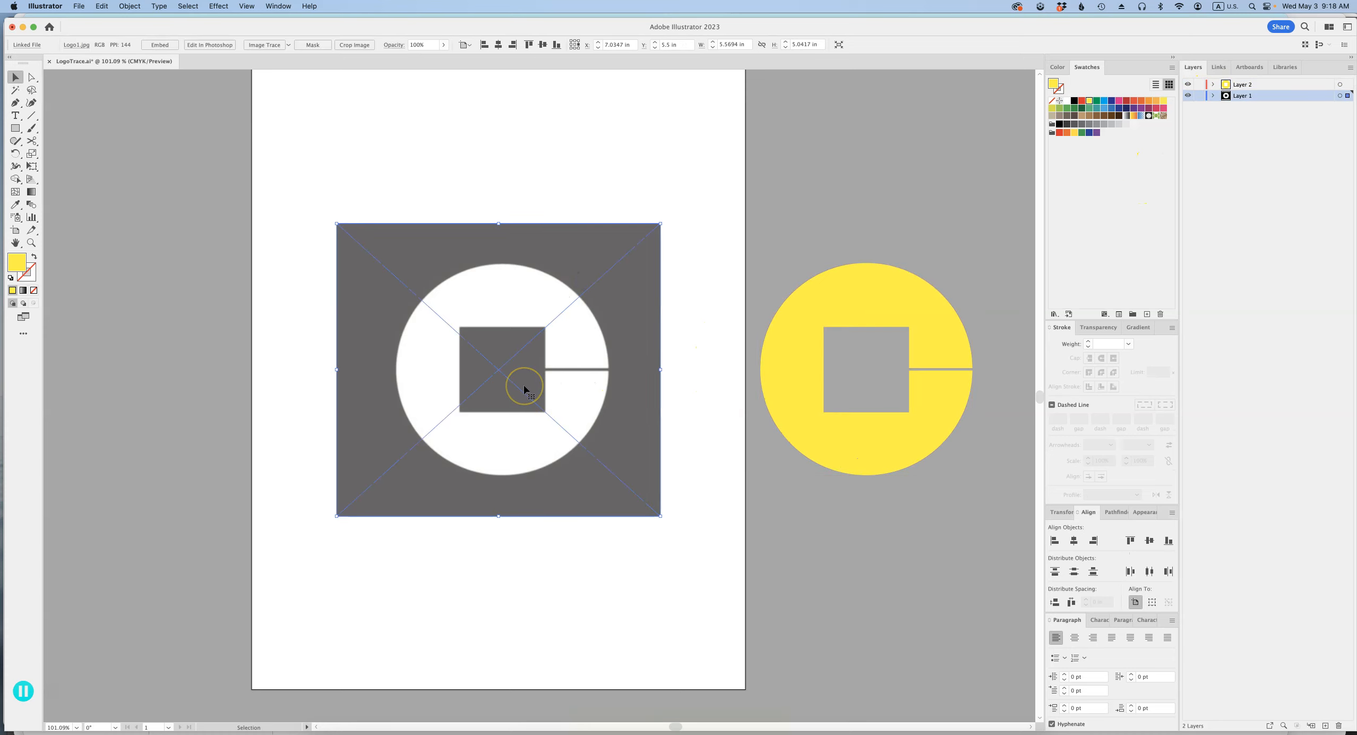
key("Delete")
Step: Fill the logo shape with black and center it horizontally on the artboard
left_click(886, 282)
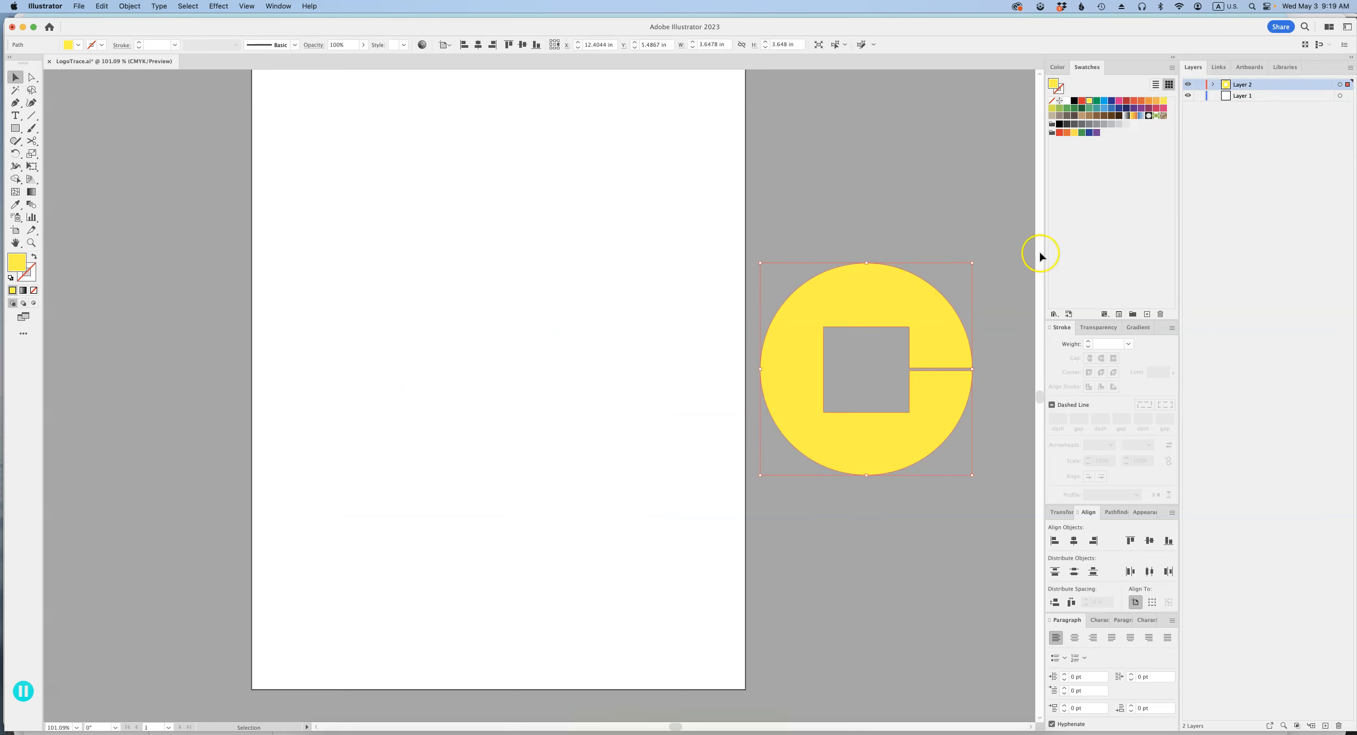
left_click(1075, 101)
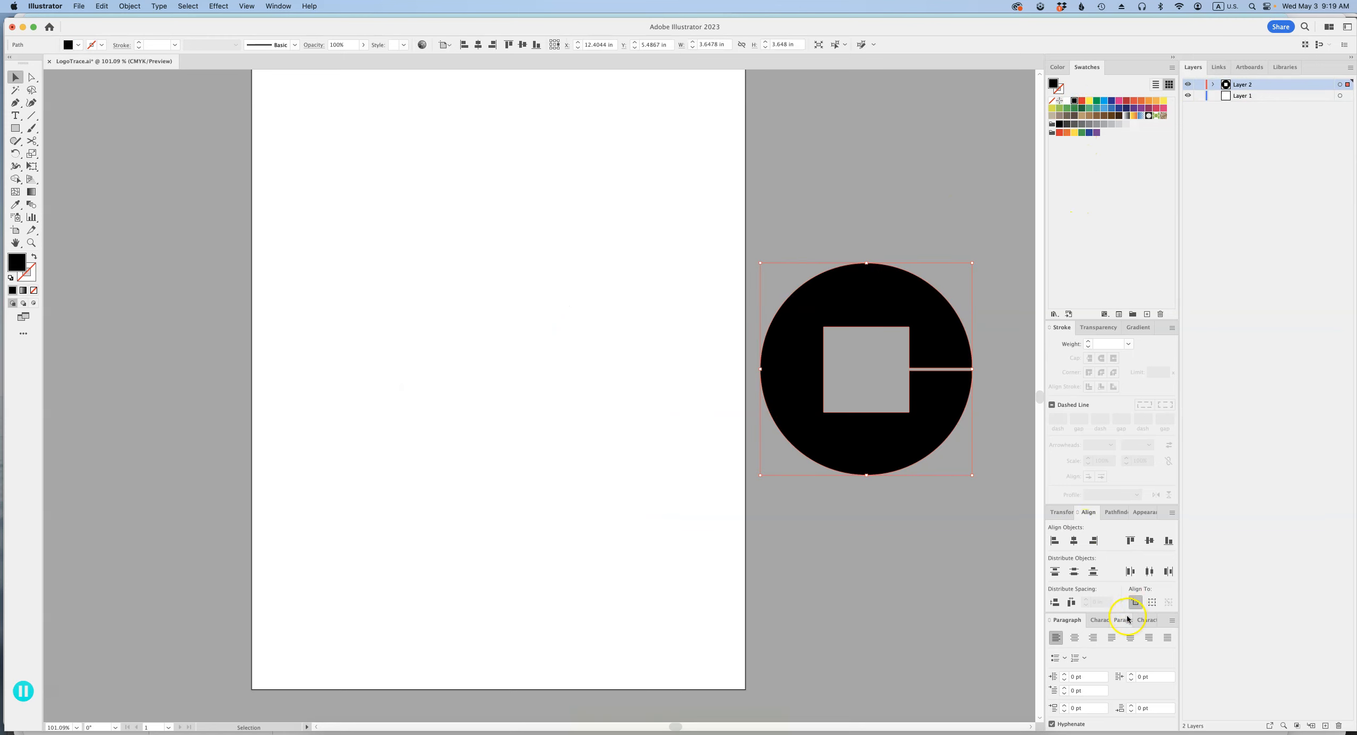
left_click(1073, 540)
left_click(703, 175)
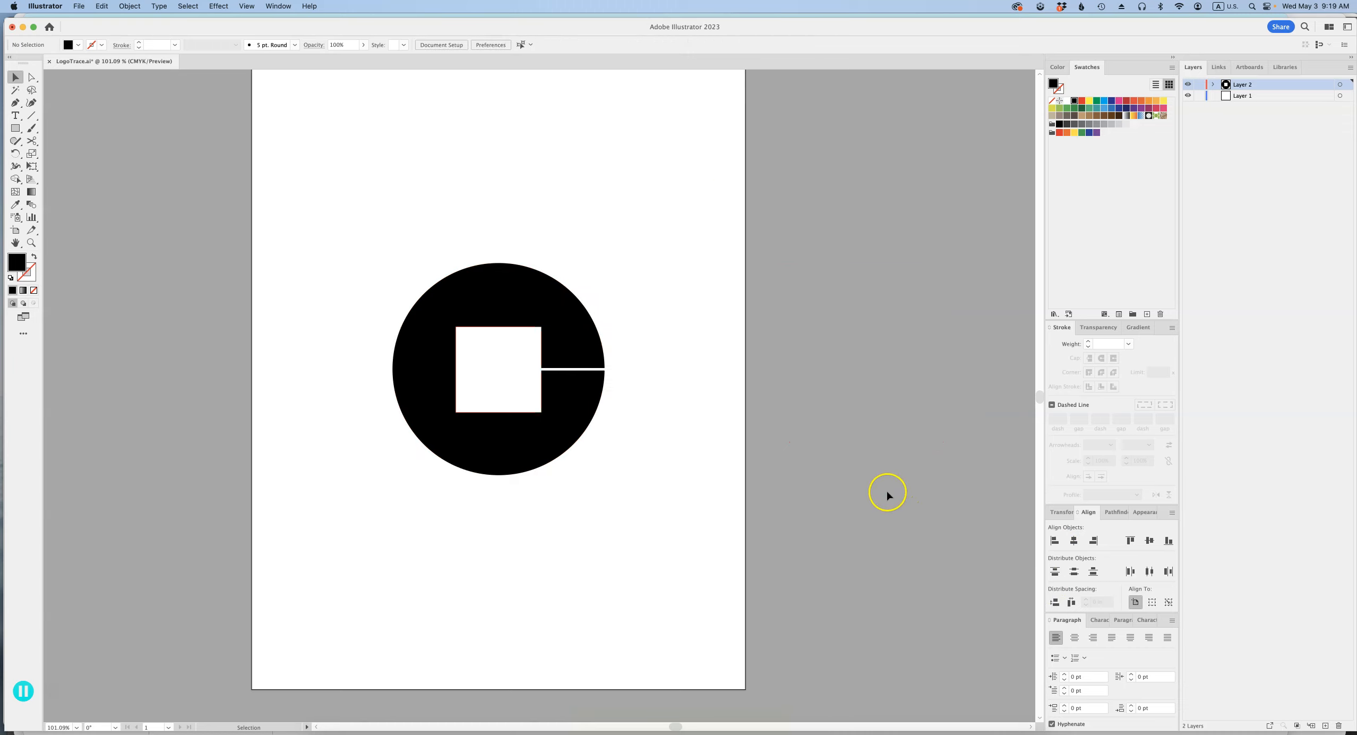